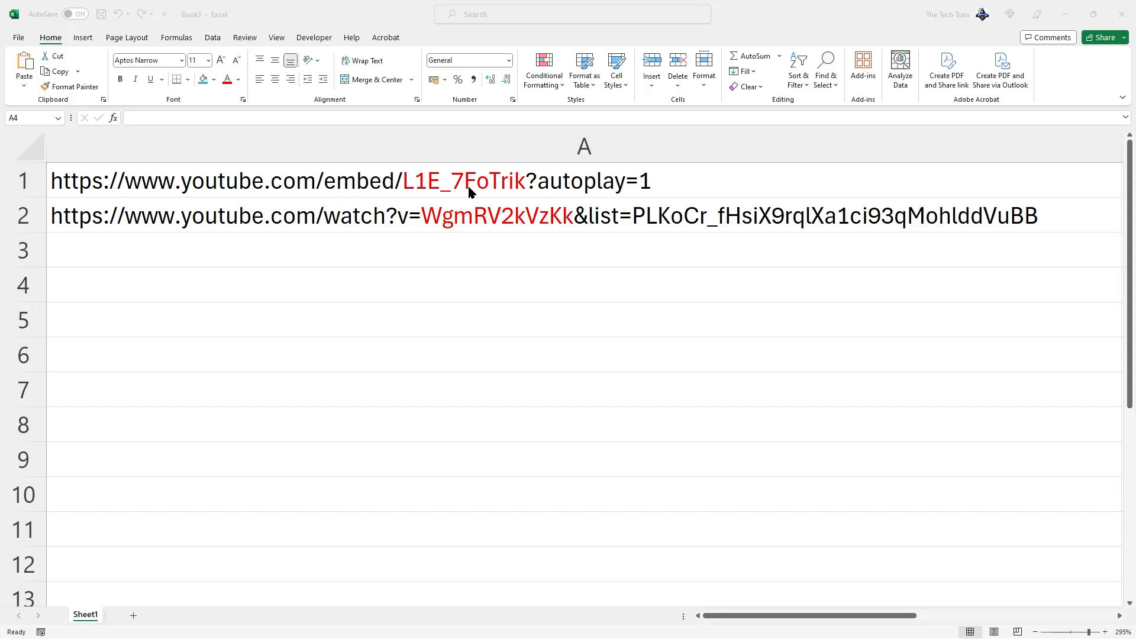
Enter the formula =TEXTBEFORE(A1,"?") in cell A4 to extract the part of the first URL before the question mark.
{"action": "left_click", "coordinate": [288, 285]}
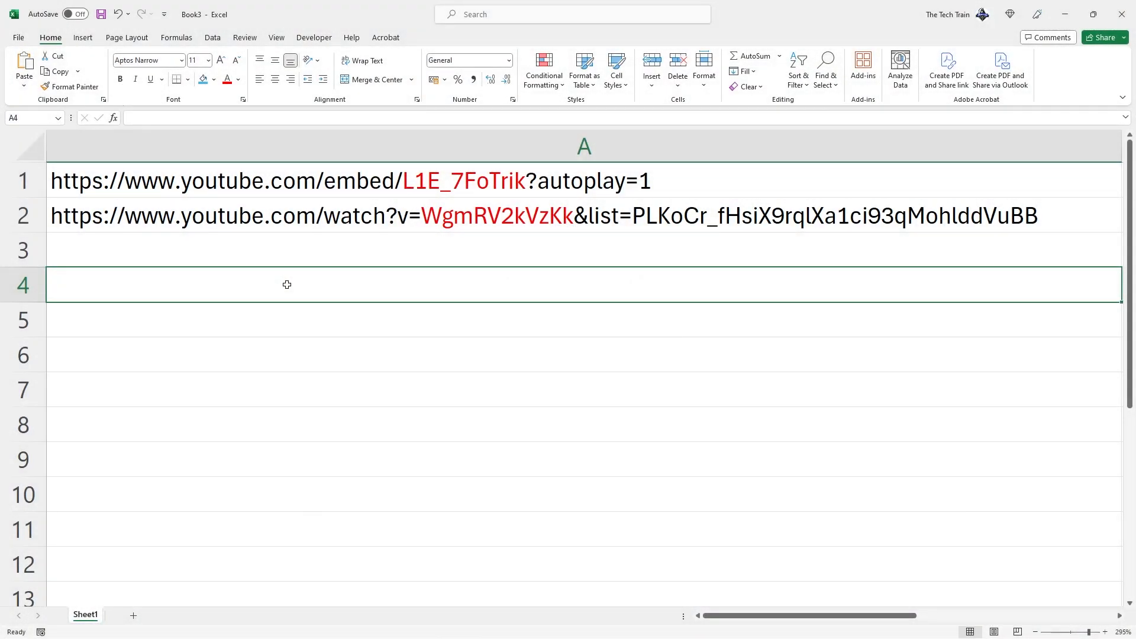
{"action": "type", "text": "="}
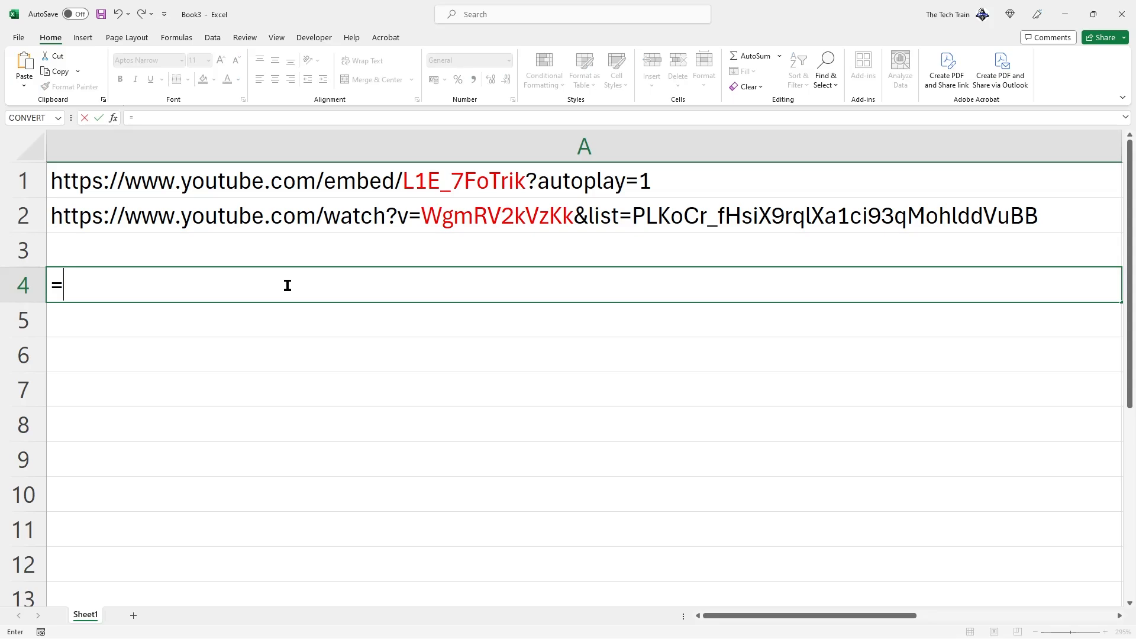
{"action": "type", "text": "TEXTBEFPRE"}
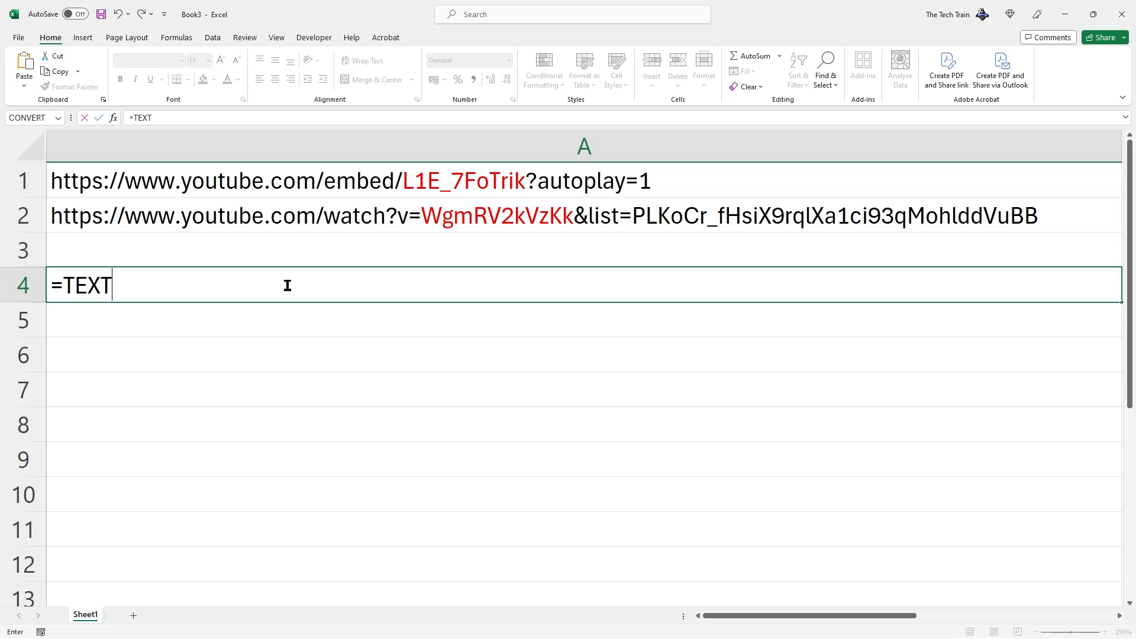
{"action": "key", "text": "BackSpace"}
{"action": "key", "text": "BackSpace"}
{"action": "key", "text": "BackSpace"}
{"action": "type", "text": "ORE"}
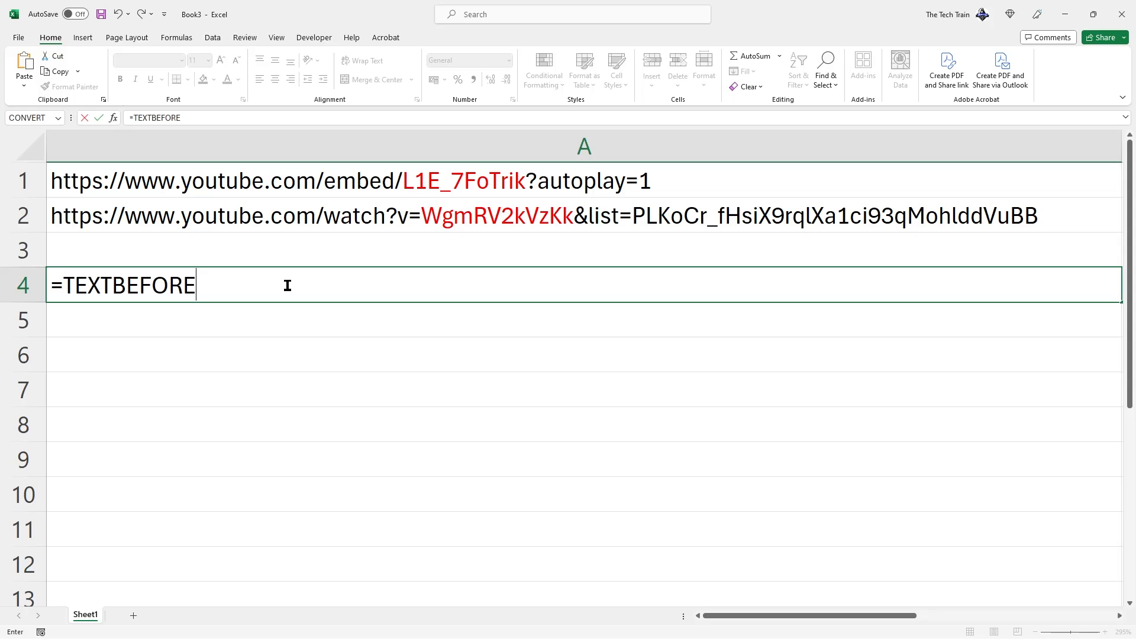
{"action": "type", "text": "("}
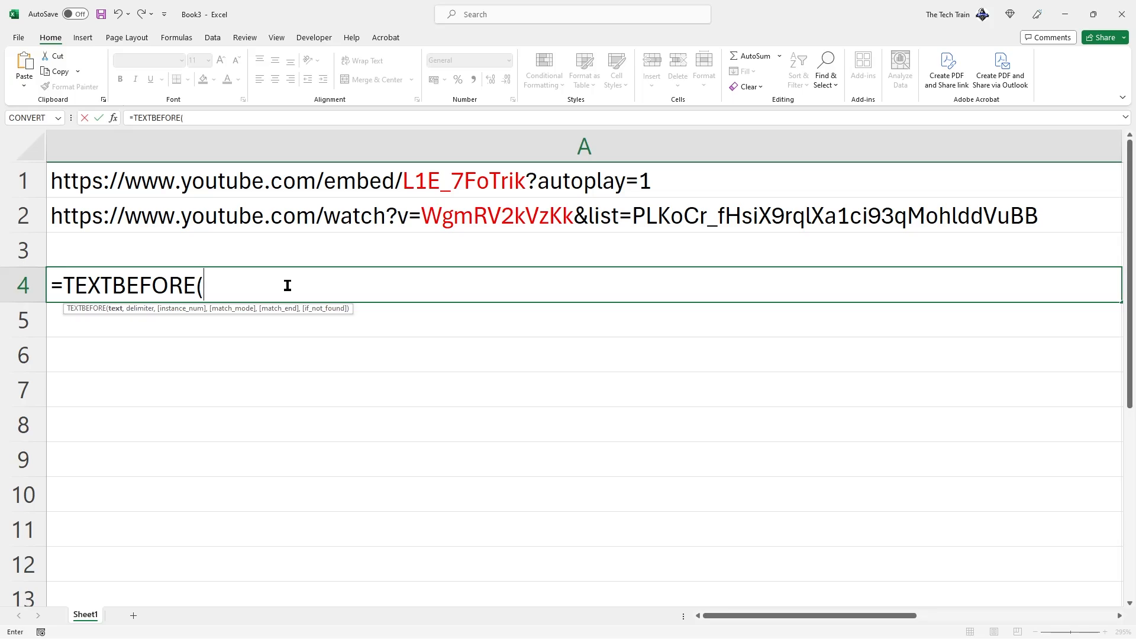
{"action": "left_click", "coordinate": [284, 185]}
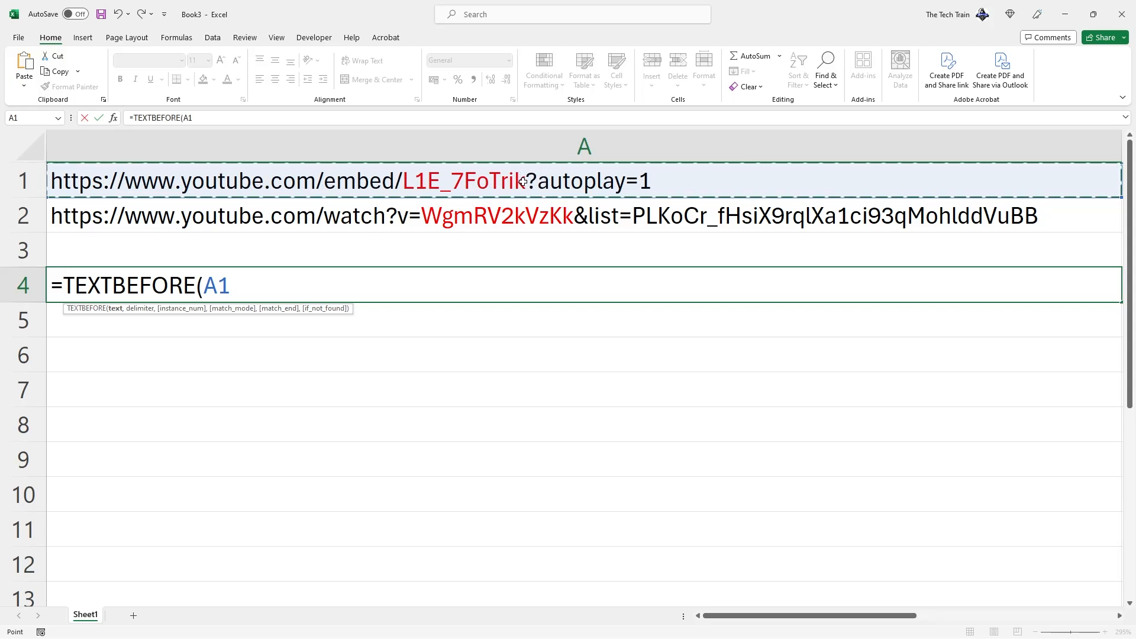
{"action": "left_click", "coordinate": [253, 293]}
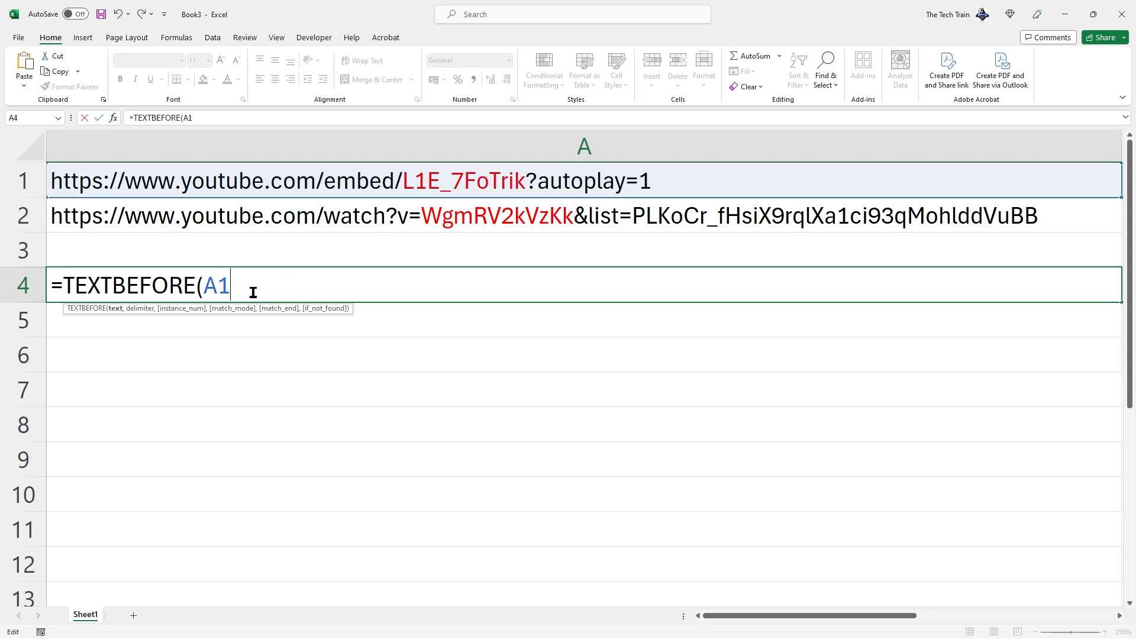
{"action": "type", "text": ",\"?\")"}
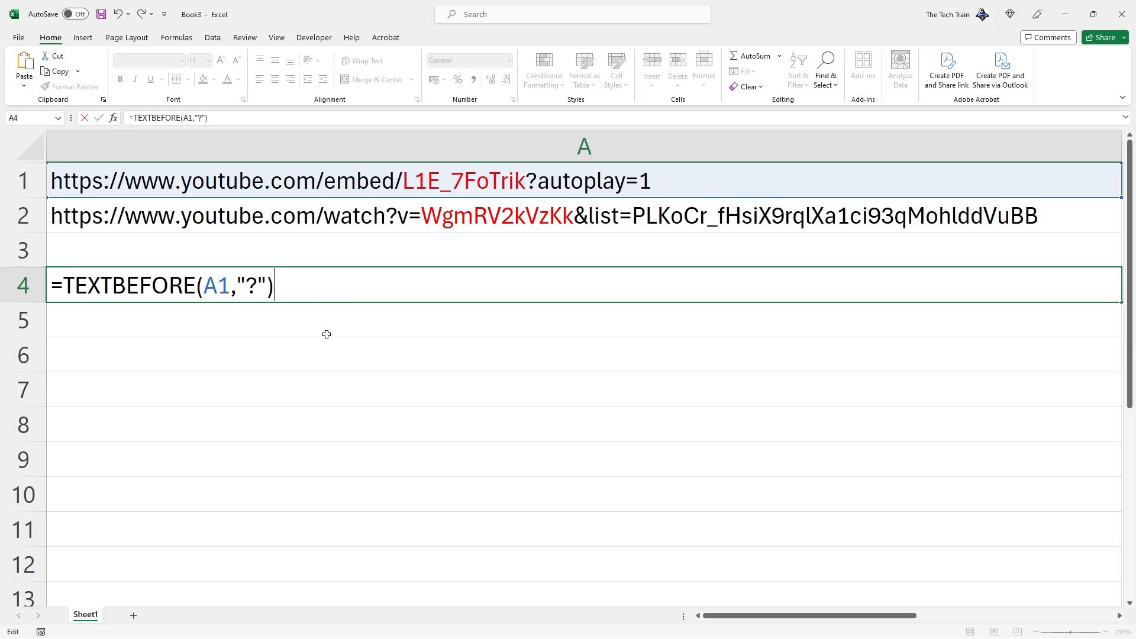
{"action": "key", "text": "Return"}
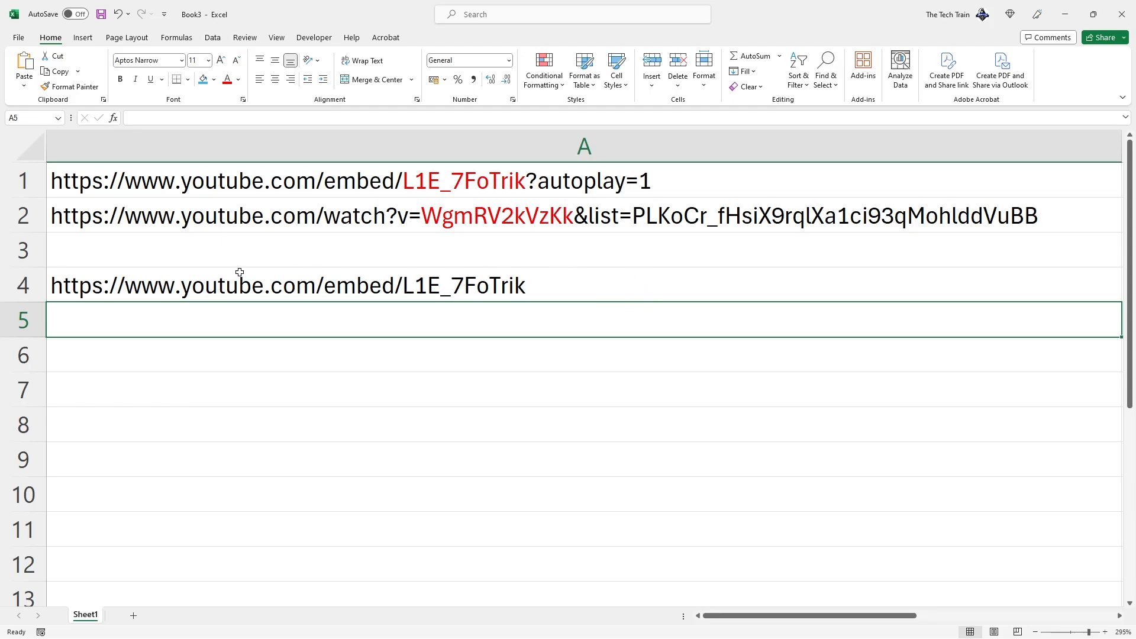
{"action": "double_click", "coordinate": [418, 285]}
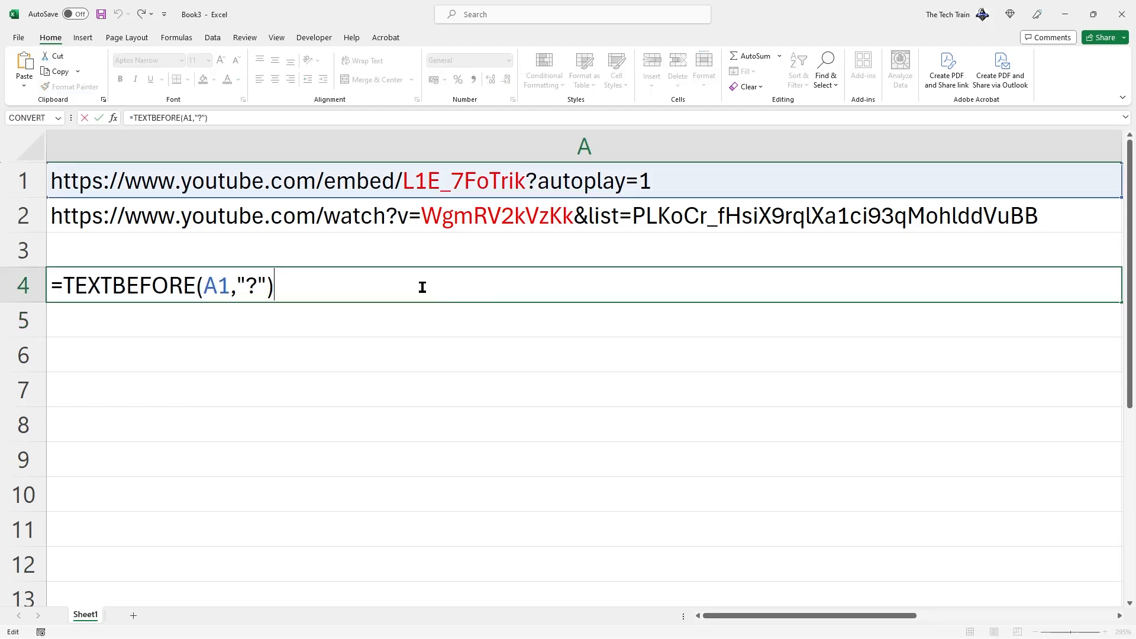
{"action": "key", "text": "Escape"}
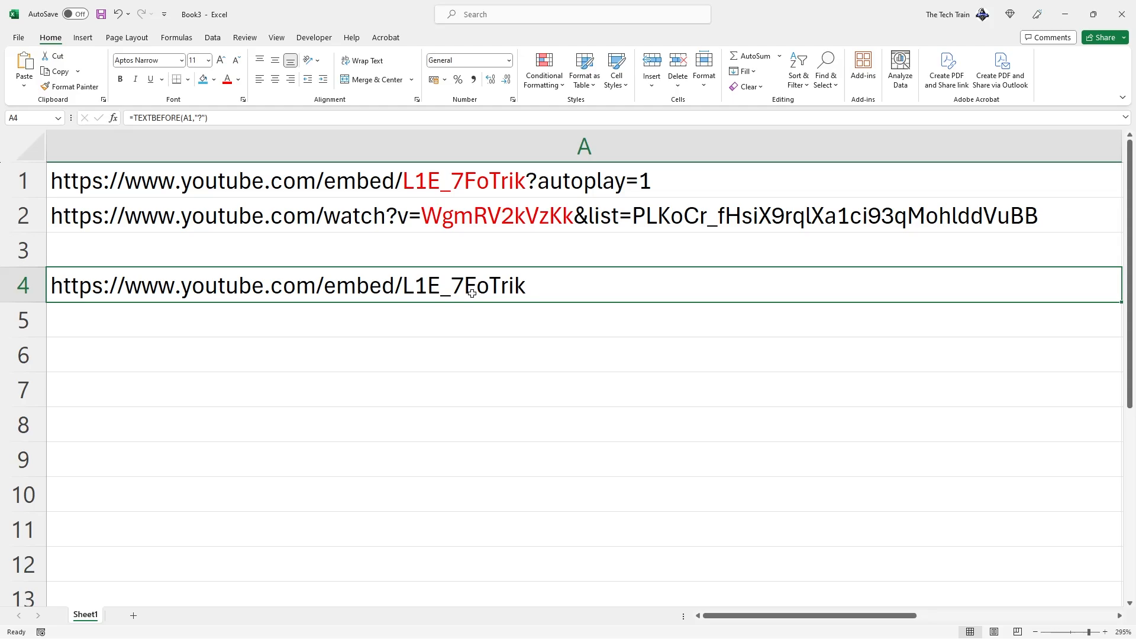
{"action": "left_click", "coordinate": [332, 317]}
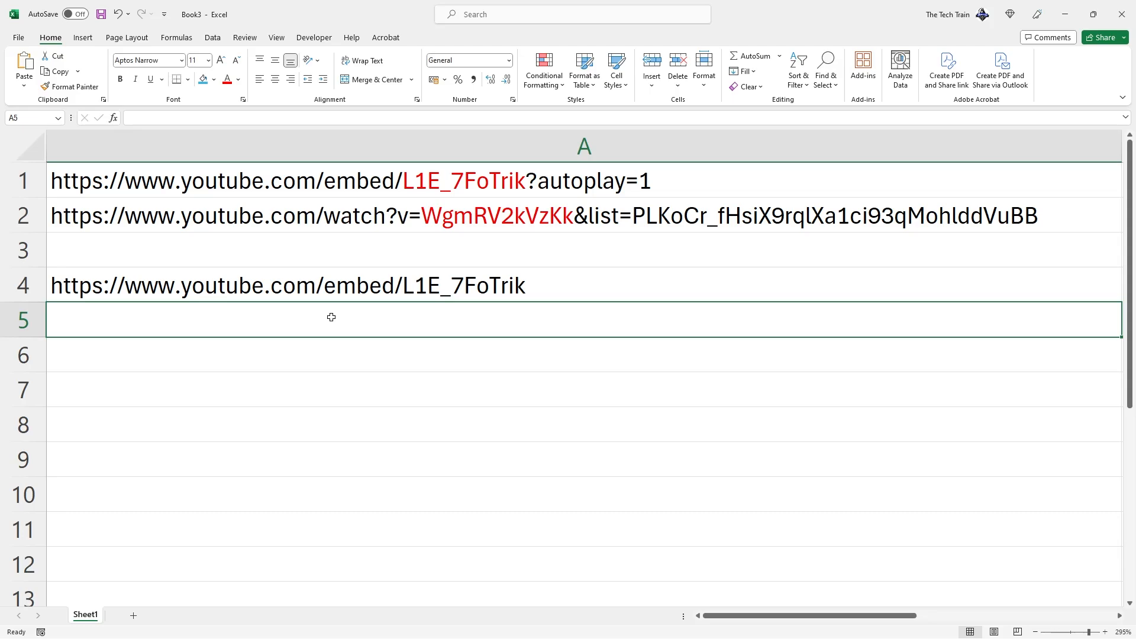
{"action": "type", "text": "="}
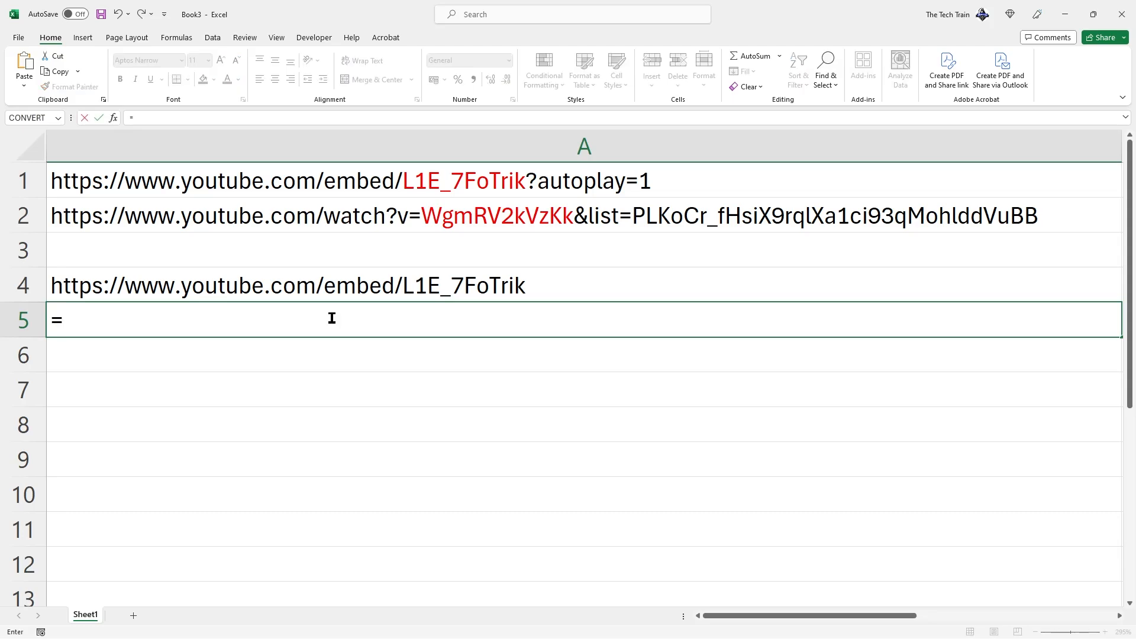
{"action": "type", "text": "TEXT"}
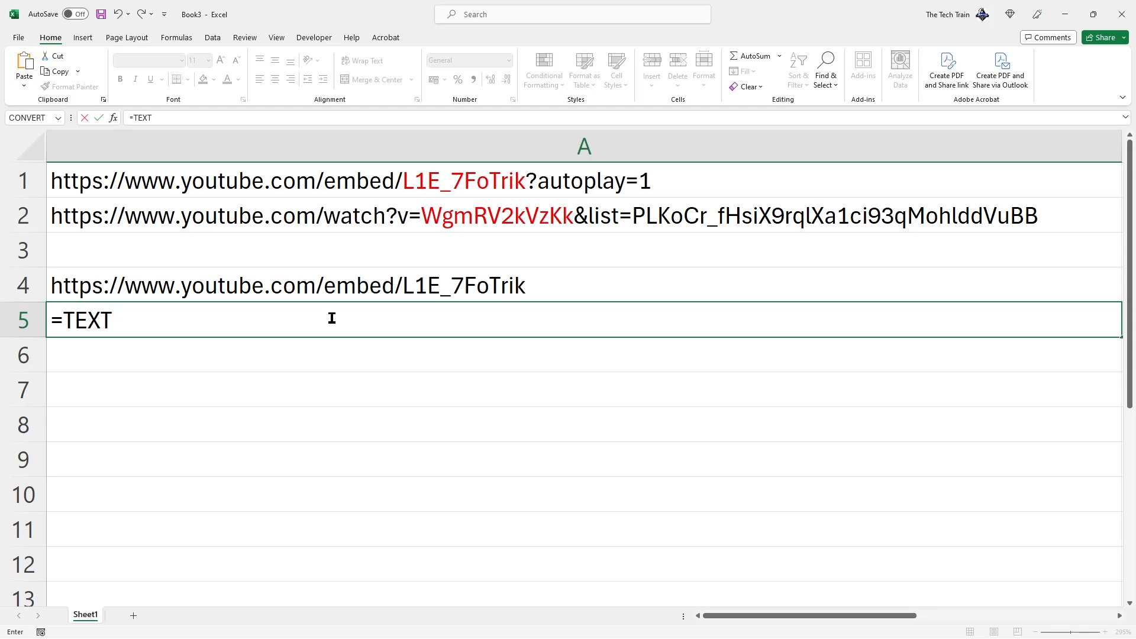
{"action": "type", "text": "AFTER("}
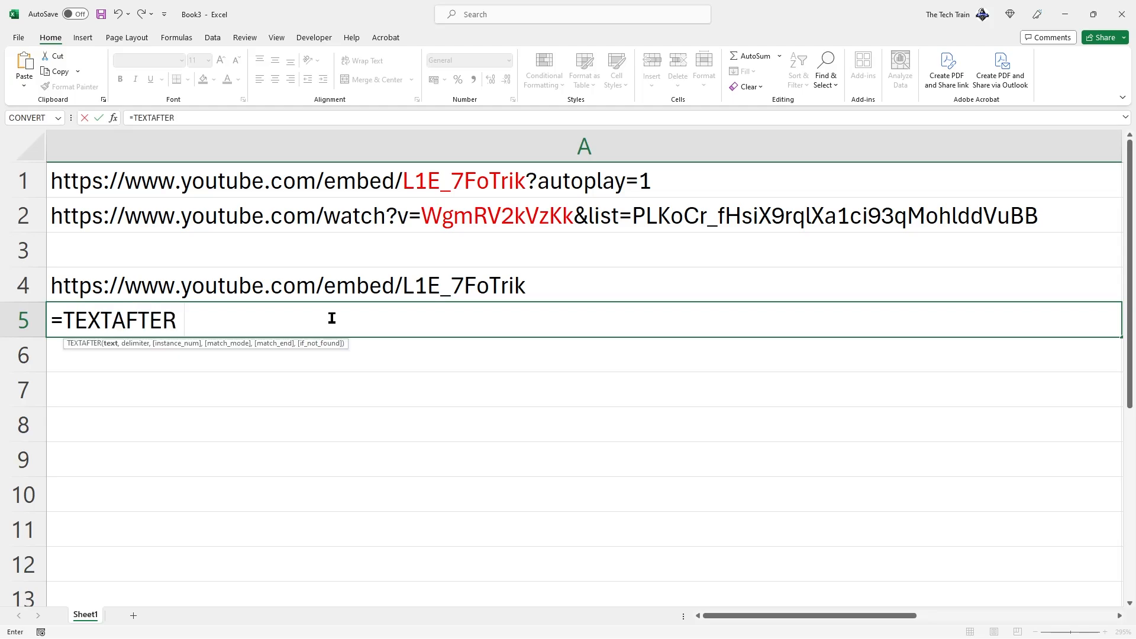
{"action": "left_click", "coordinate": [305, 184]}
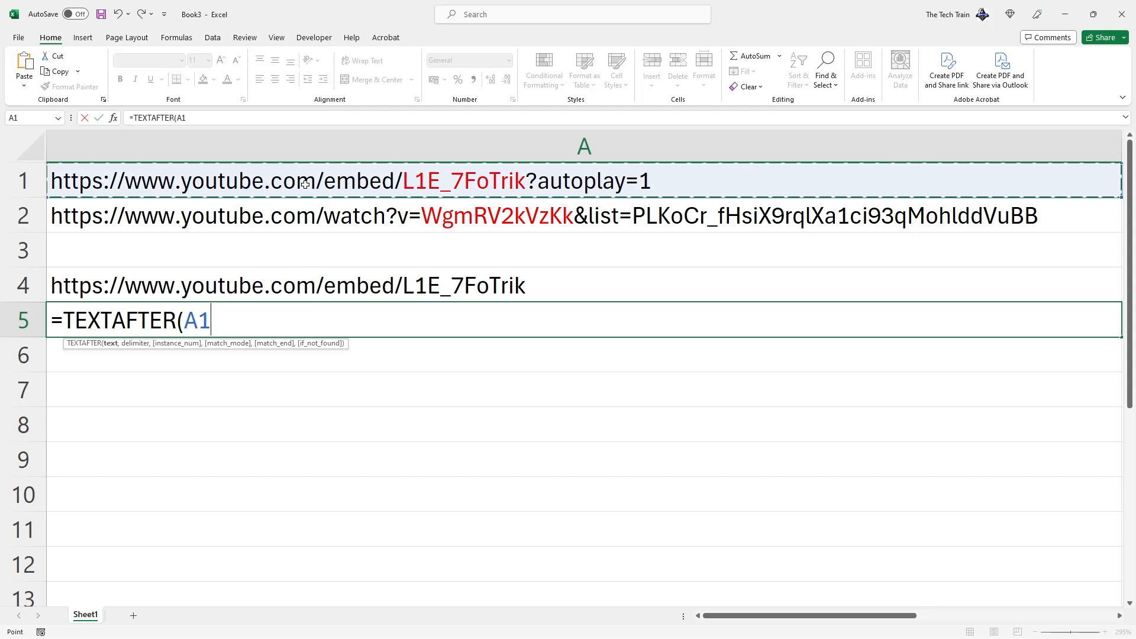
{"action": "type", "text": ","}
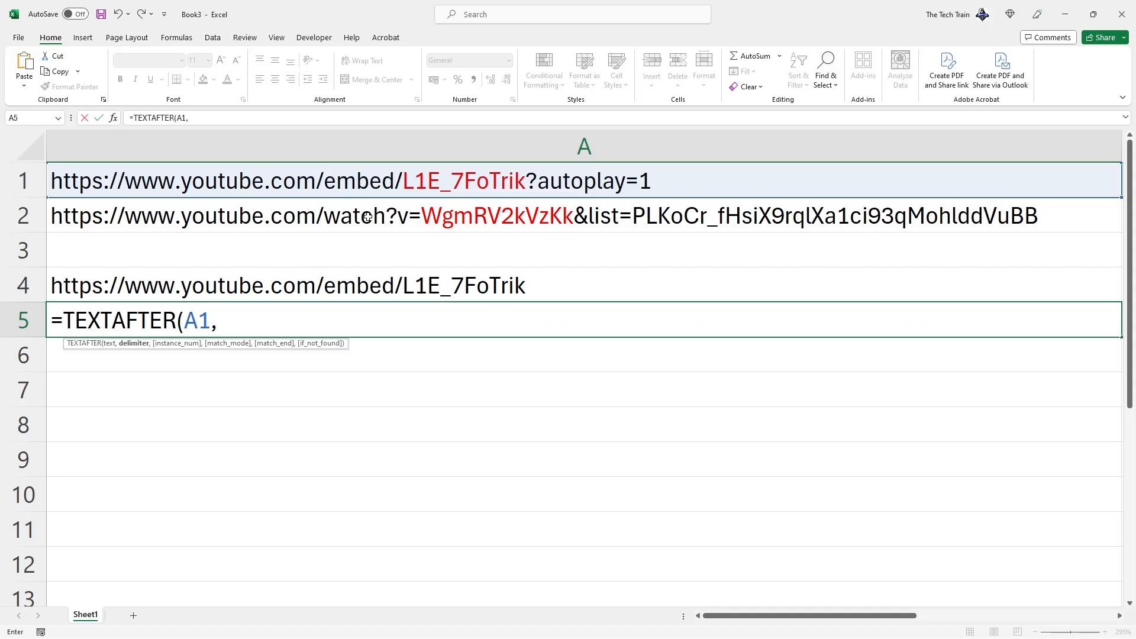
{"action": "key", "text": "Escape"}
{"action": "double_click", "coordinate": [381, 183]}
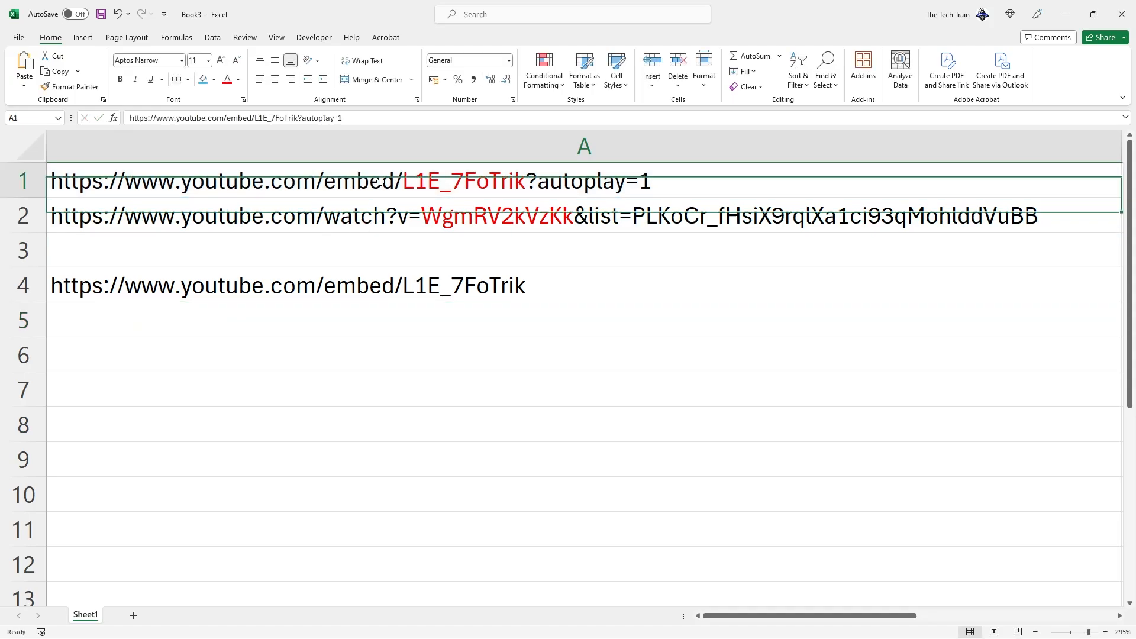
{"action": "left_click_drag", "start_coordinate": [403, 185], "coordinate": [52, 181]}
{"action": "key", "text": "ctrl+c"}
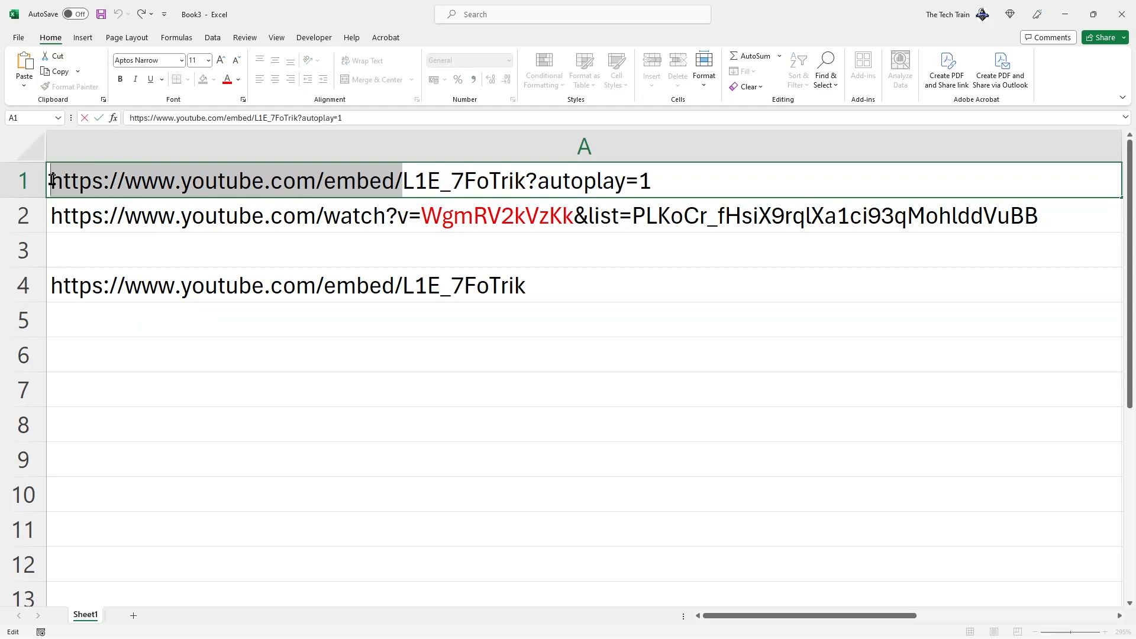
{"action": "key", "text": "Escape"}
{"action": "double_click", "coordinate": [225, 320]}
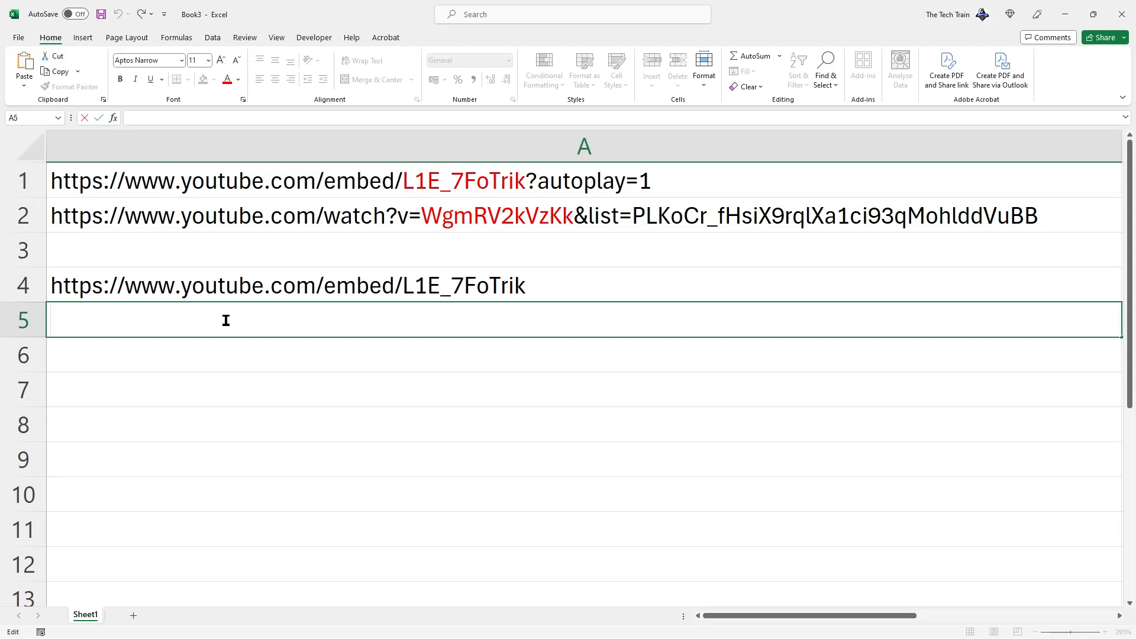
{"action": "type", "text": "=TEXTB"}
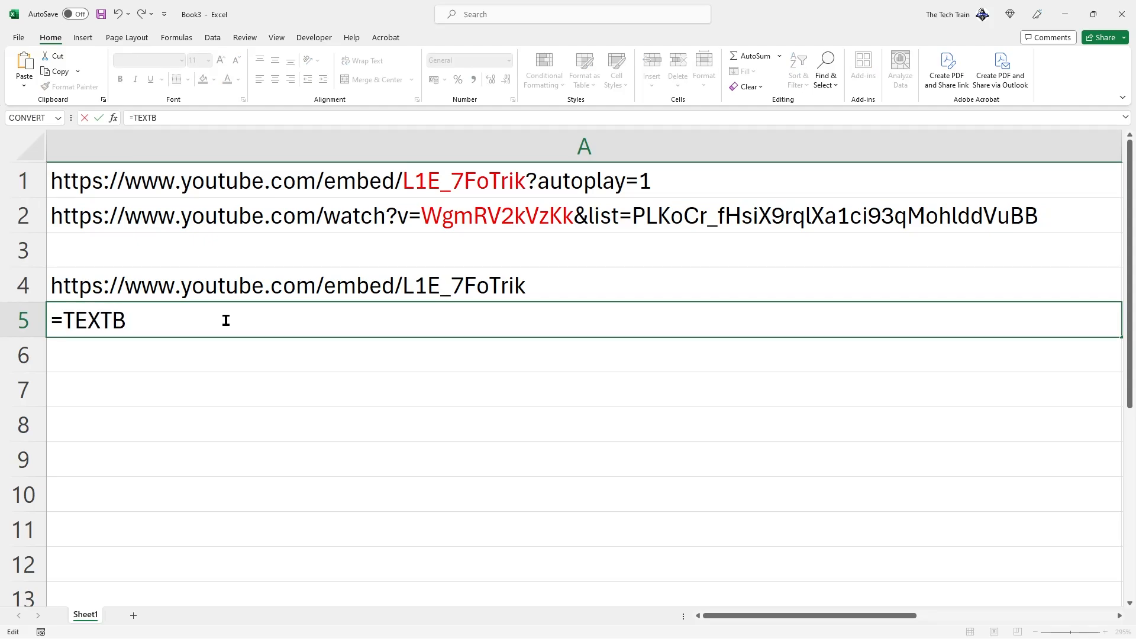
{"action": "key", "text": "BackSpace"}
{"action": "type", "text": "AFTER("}
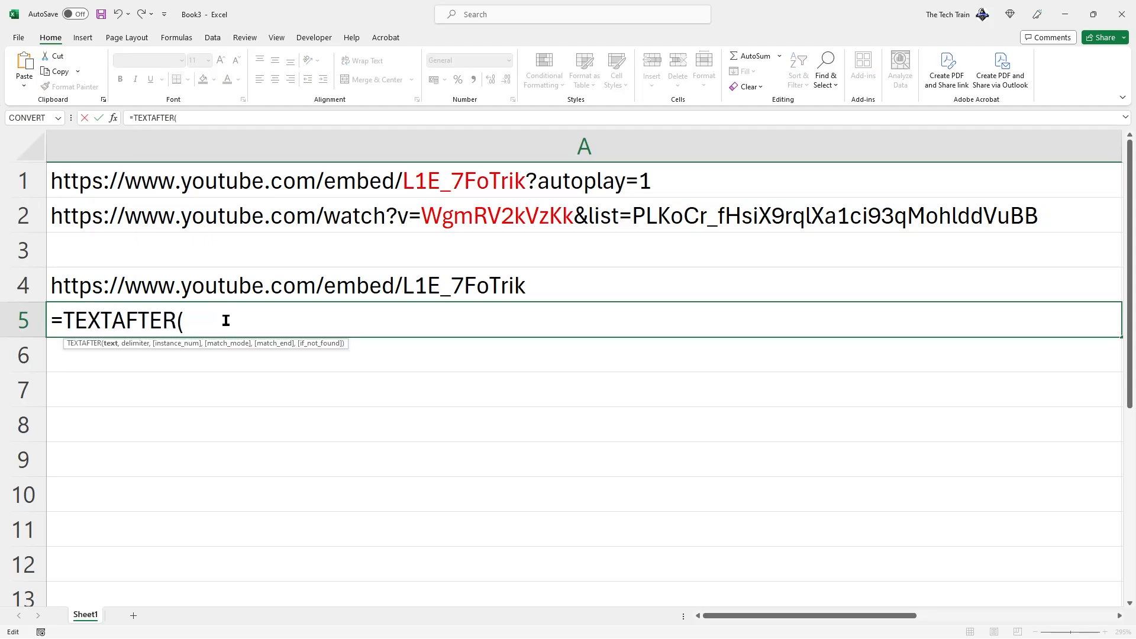
{"action": "type", "text": "A1,\""}
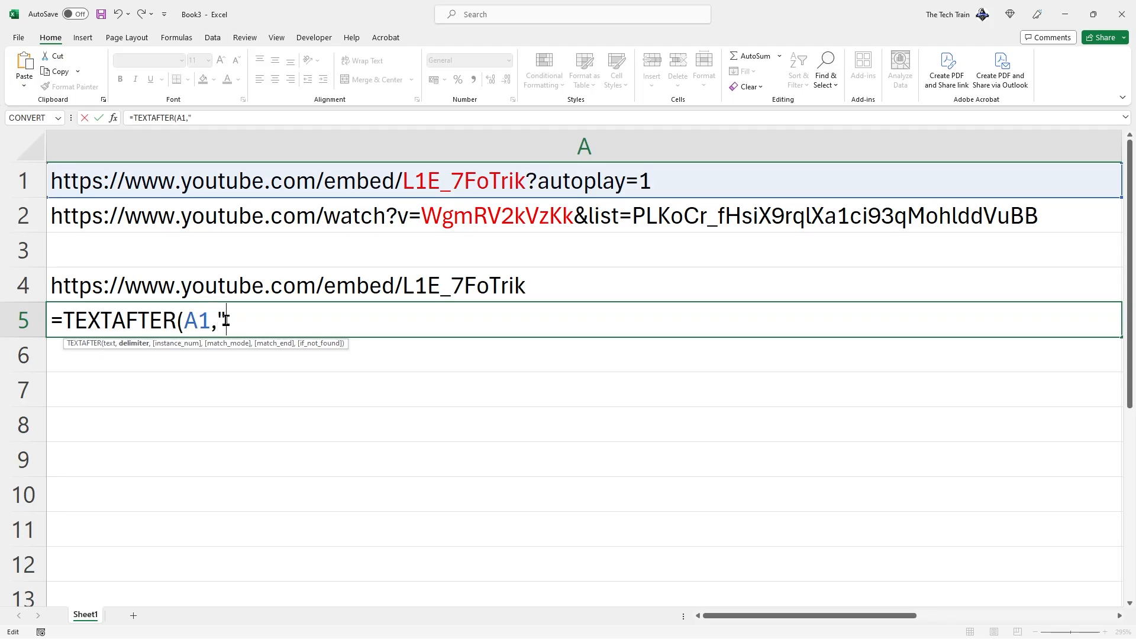
{"action": "key", "text": "ctrl+v"}
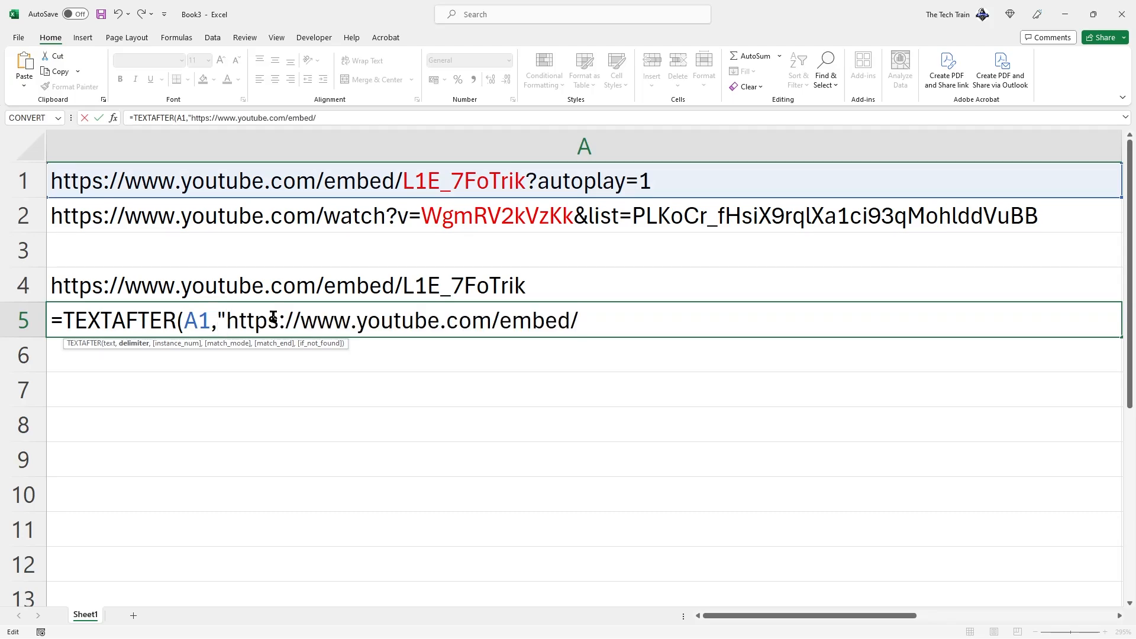
{"action": "type", "text": "\")"}
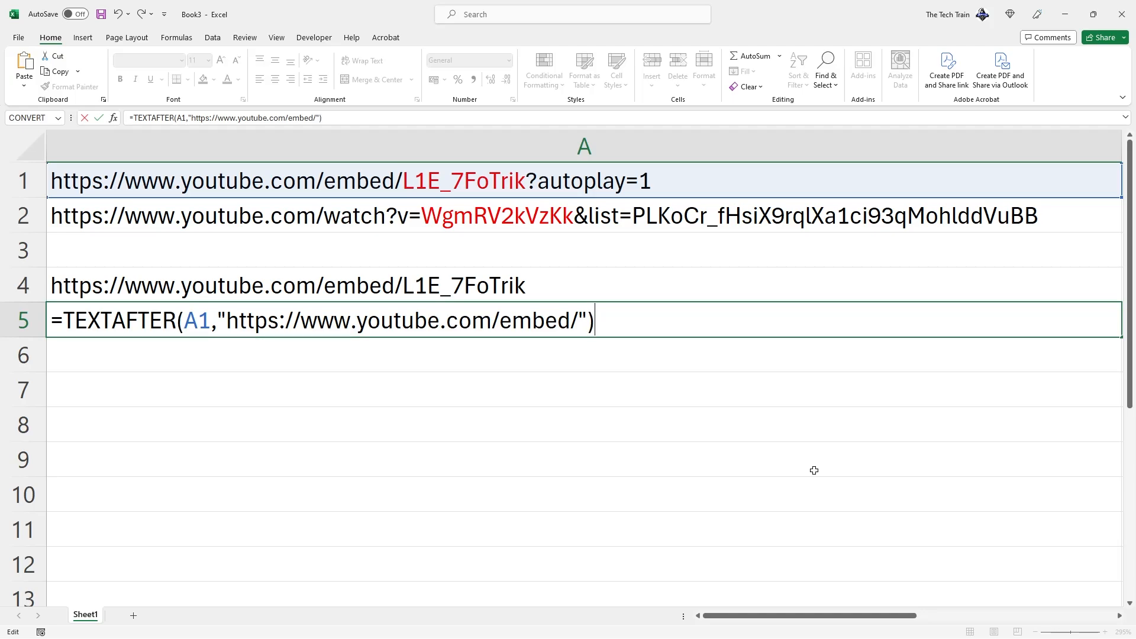
{"action": "key", "text": "Return"}
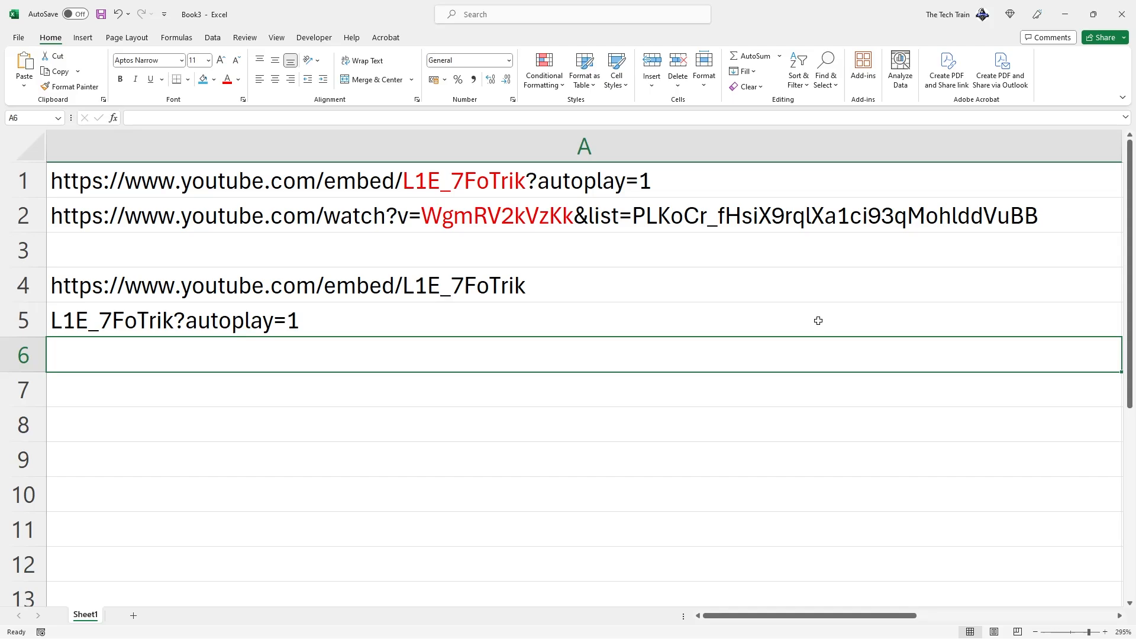
Inspect the TEXTBEFORE formula in cell A4 and the TEXTAFTER formula in cell A5 without changing them.
{"action": "left_click", "coordinate": [208, 288]}
{"action": "double_click", "coordinate": [208, 287]}
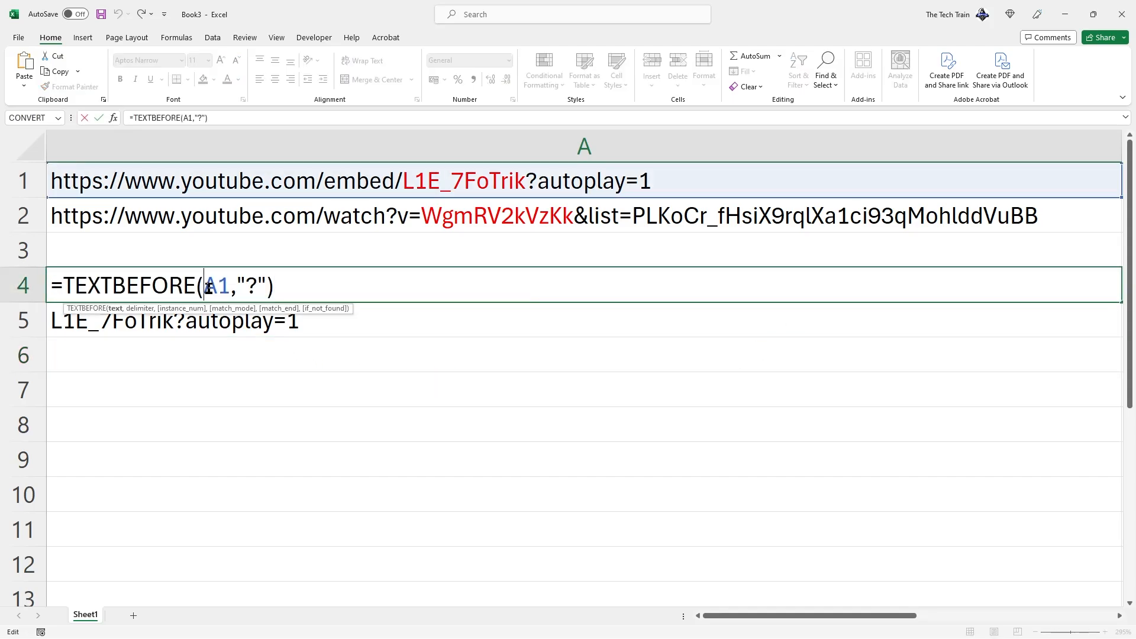
{"action": "key", "text": "Escape"}
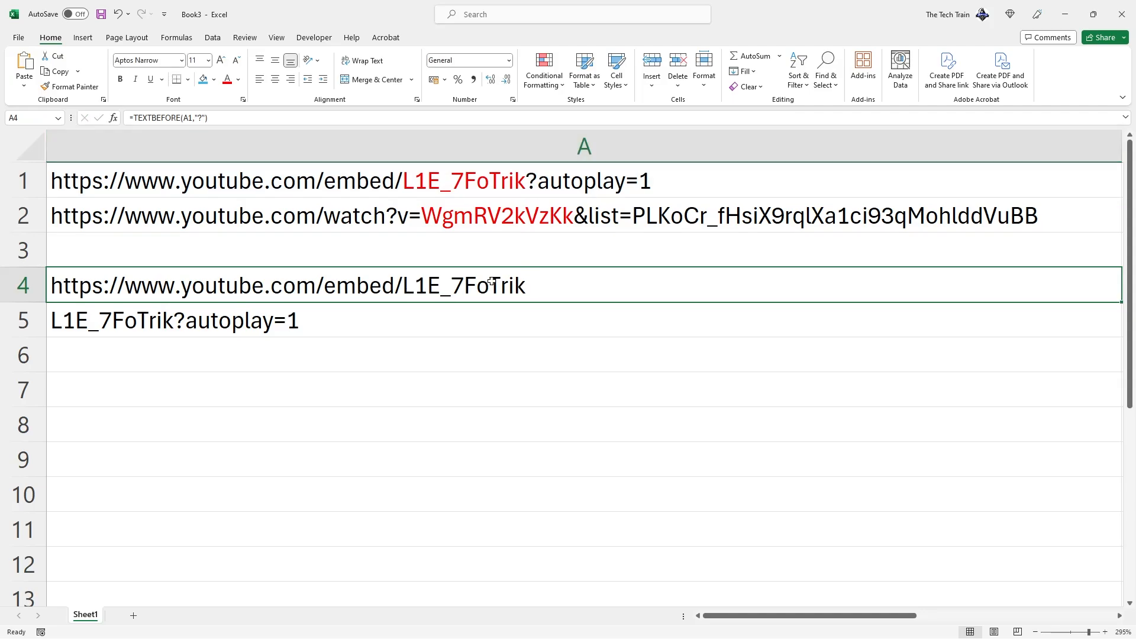
{"action": "double_click", "coordinate": [162, 322]}
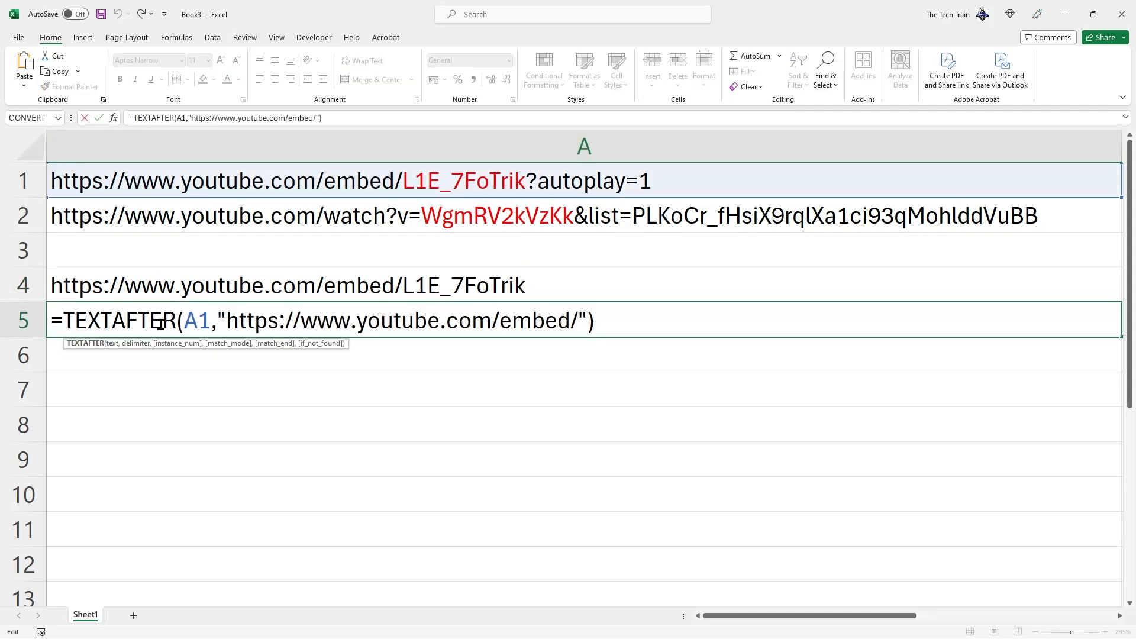
{"action": "key", "text": "Escape"}
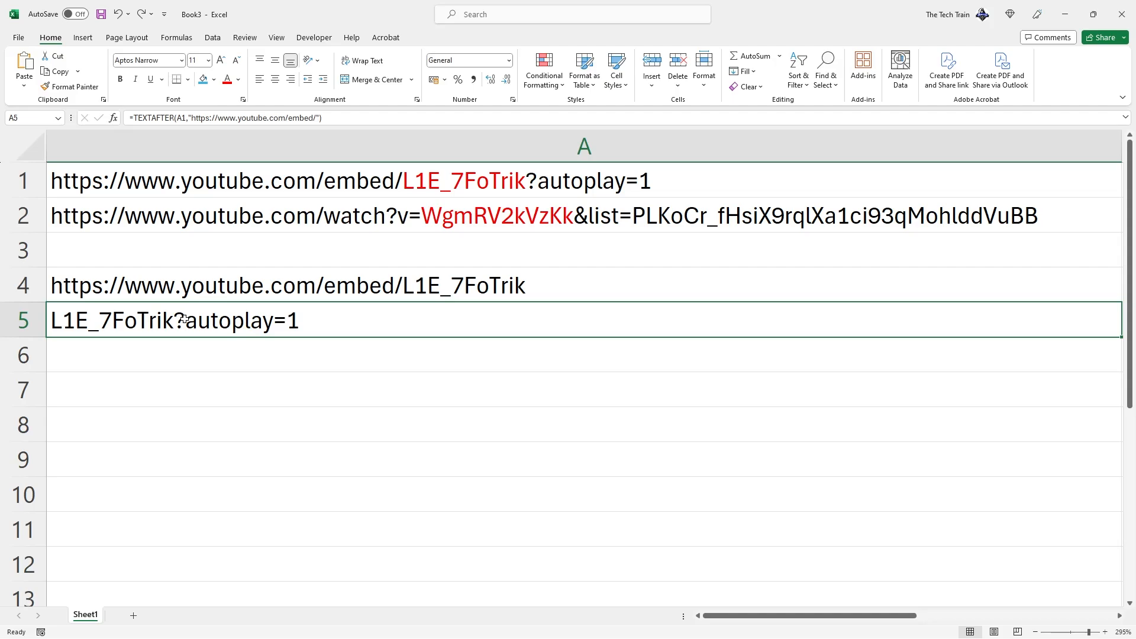
Replace the text reference in cell A5's TEXTAFTER formula with A4.
{"action": "double_click", "coordinate": [184, 321]}
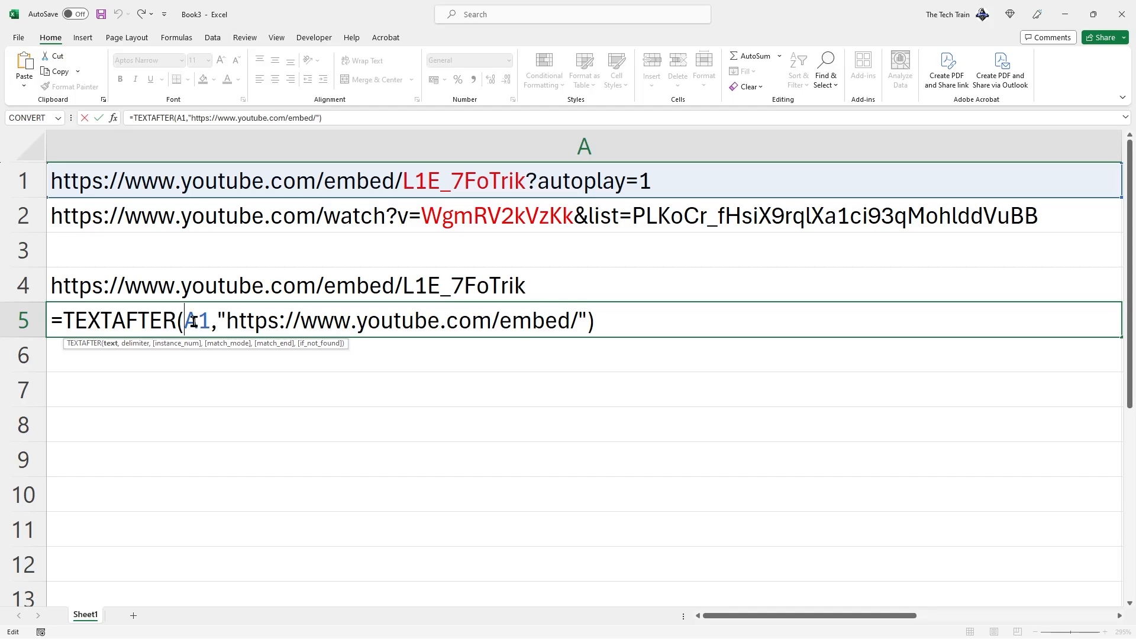
{"action": "left_click_drag", "start_coordinate": [189, 322], "coordinate": [208, 323]}
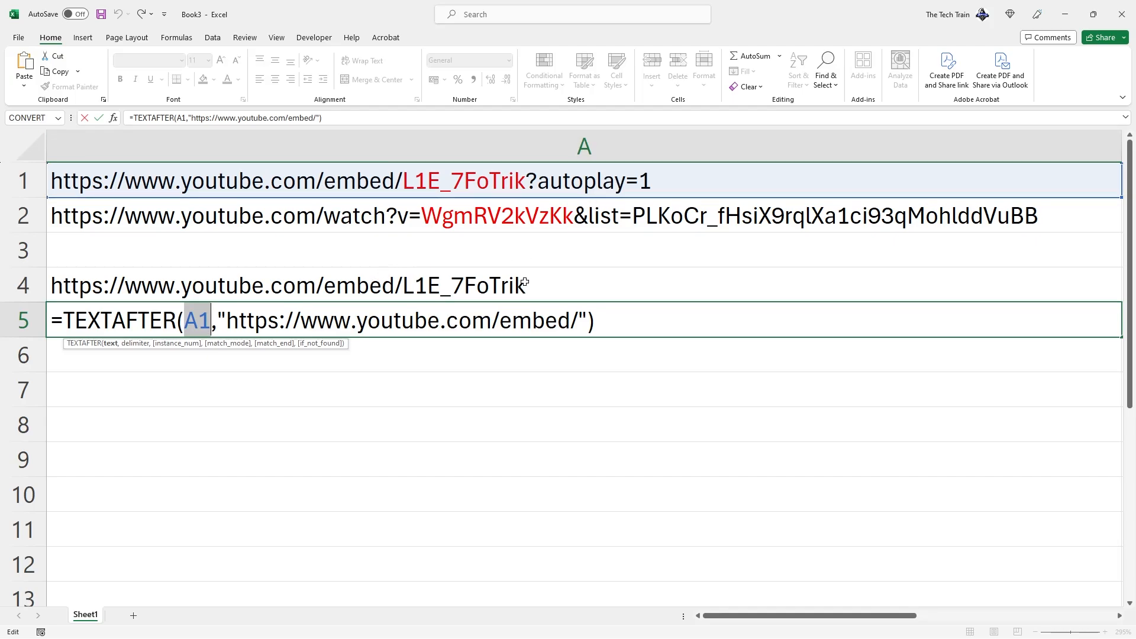
{"action": "left_click", "coordinate": [150, 289]}
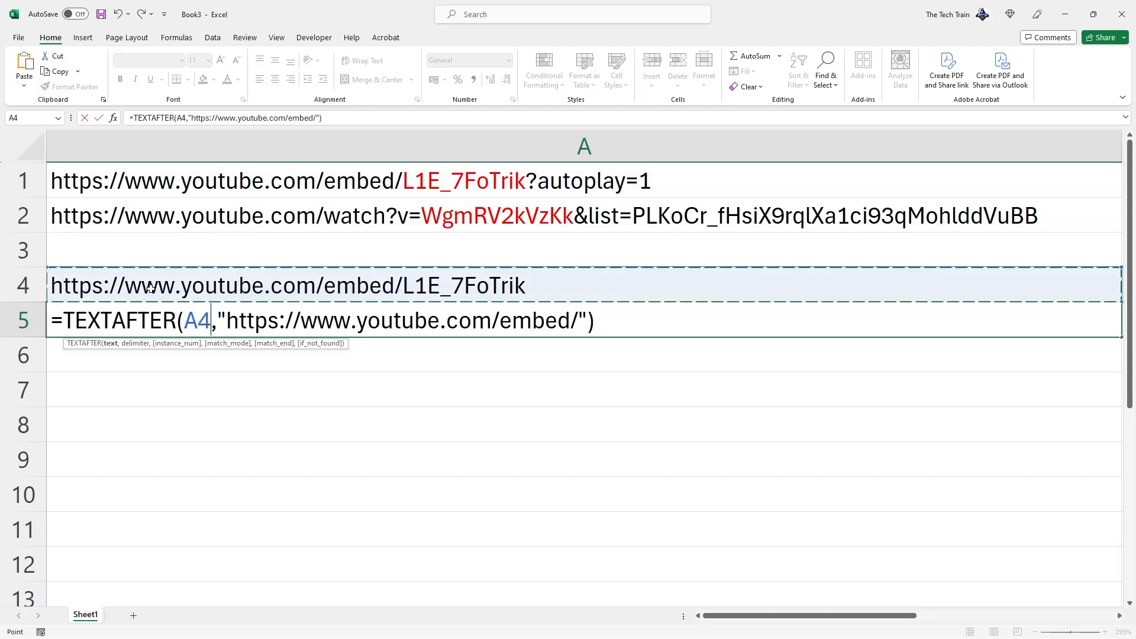
{"action": "key", "text": "Return"}
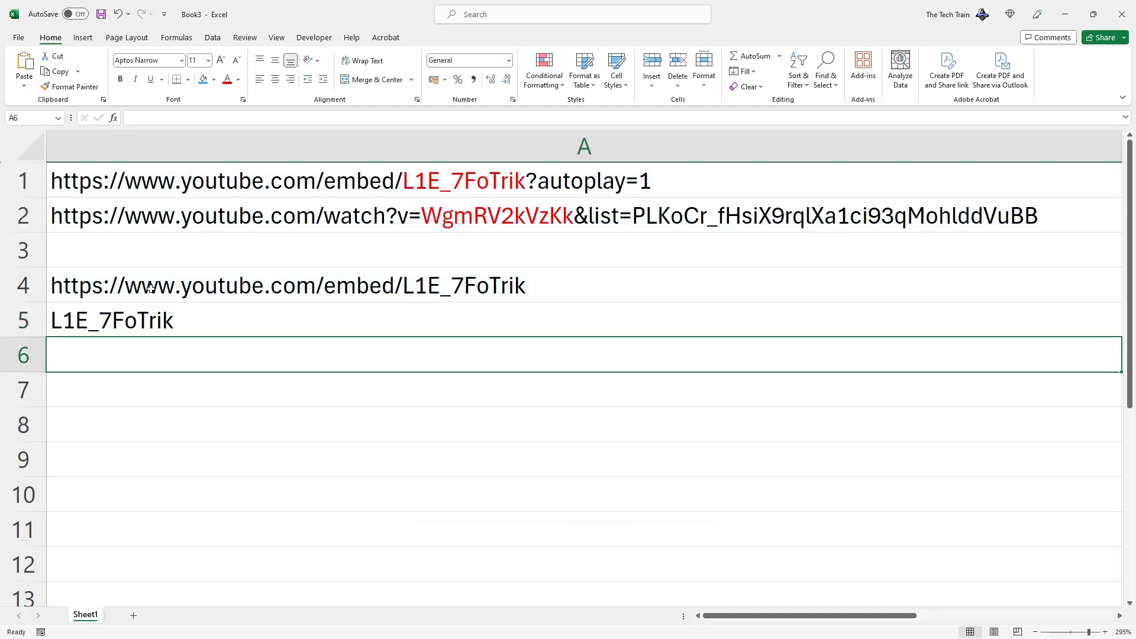
{"action": "left_click", "coordinate": [155, 321]}
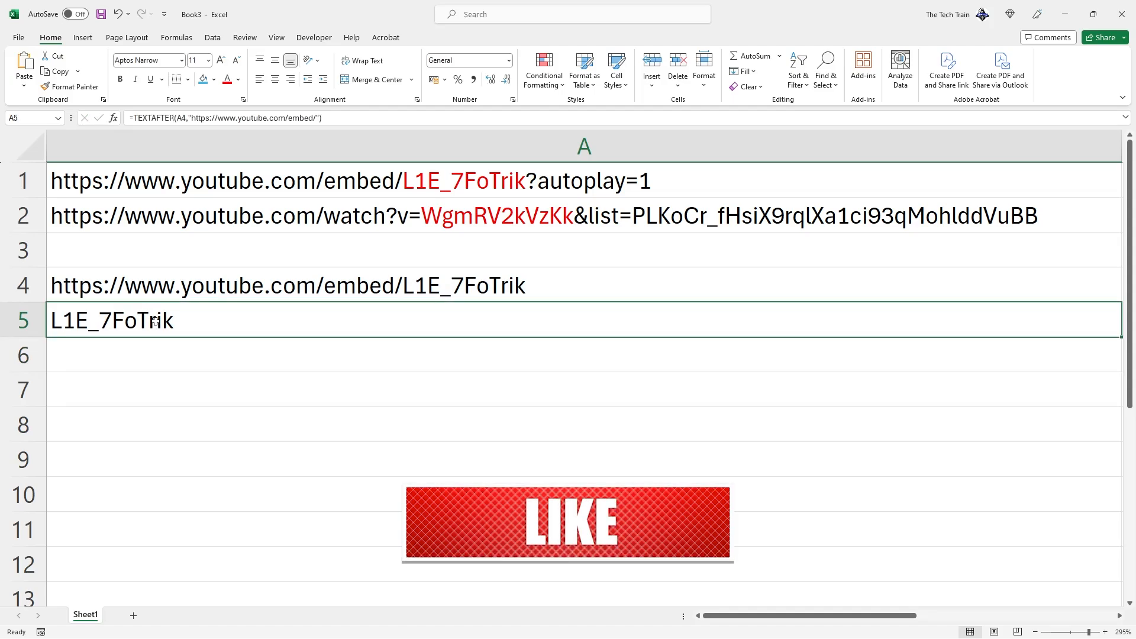
Clear cell A4 to test whether the formula in cell A5 depends on it, and undo the clearing.
{"action": "left_click", "coordinate": [178, 289]}
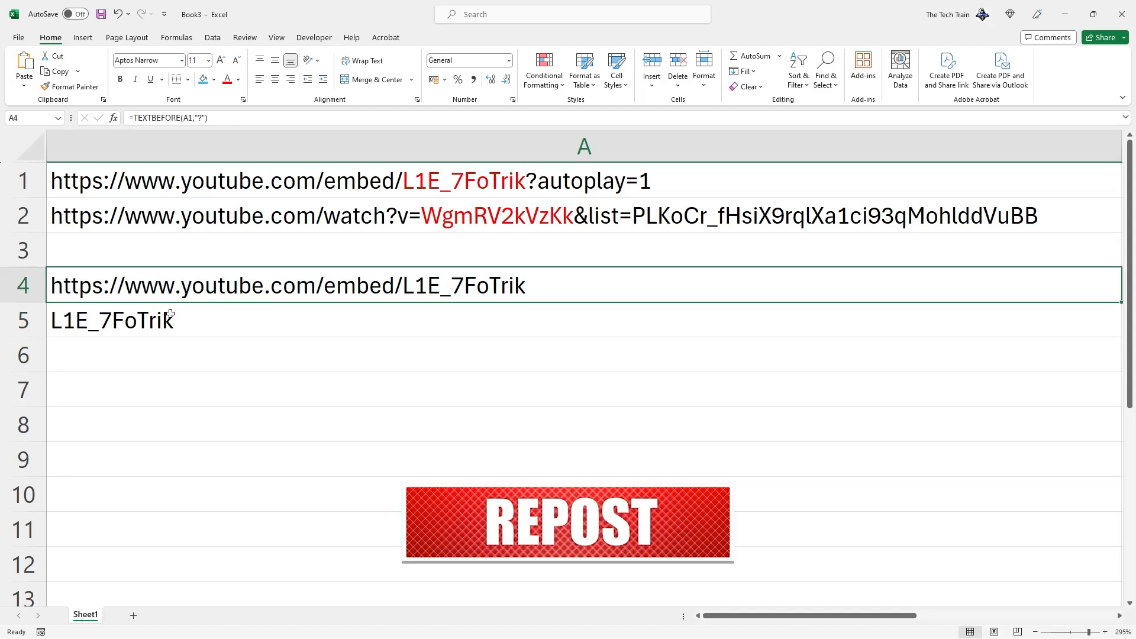
{"action": "key", "text": "Delete"}
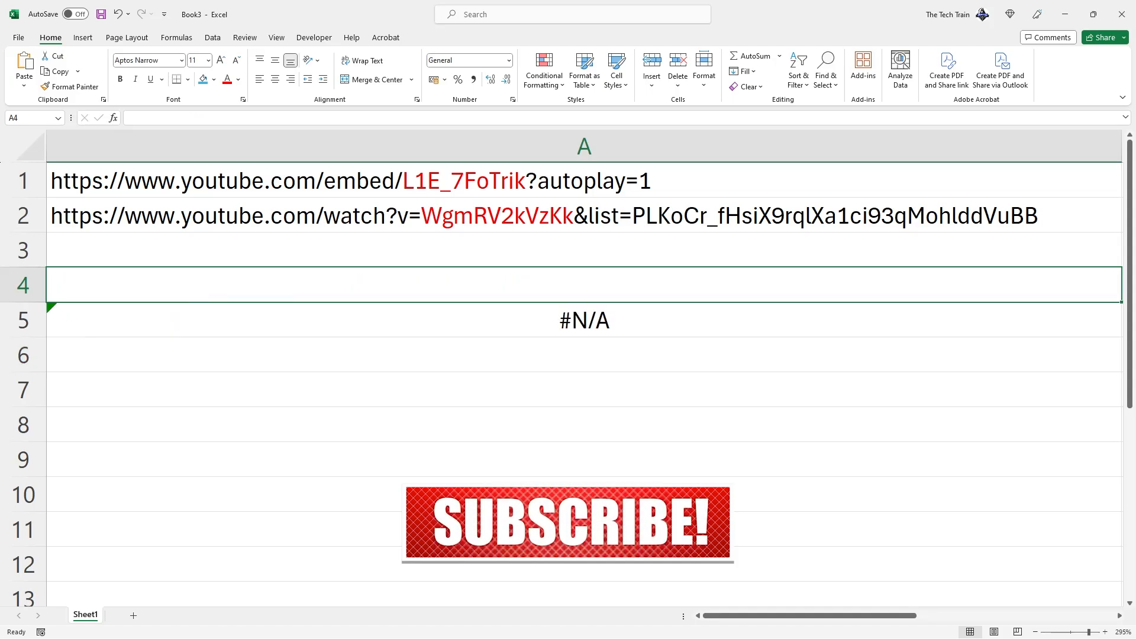
{"action": "key", "text": "ctrl+z"}
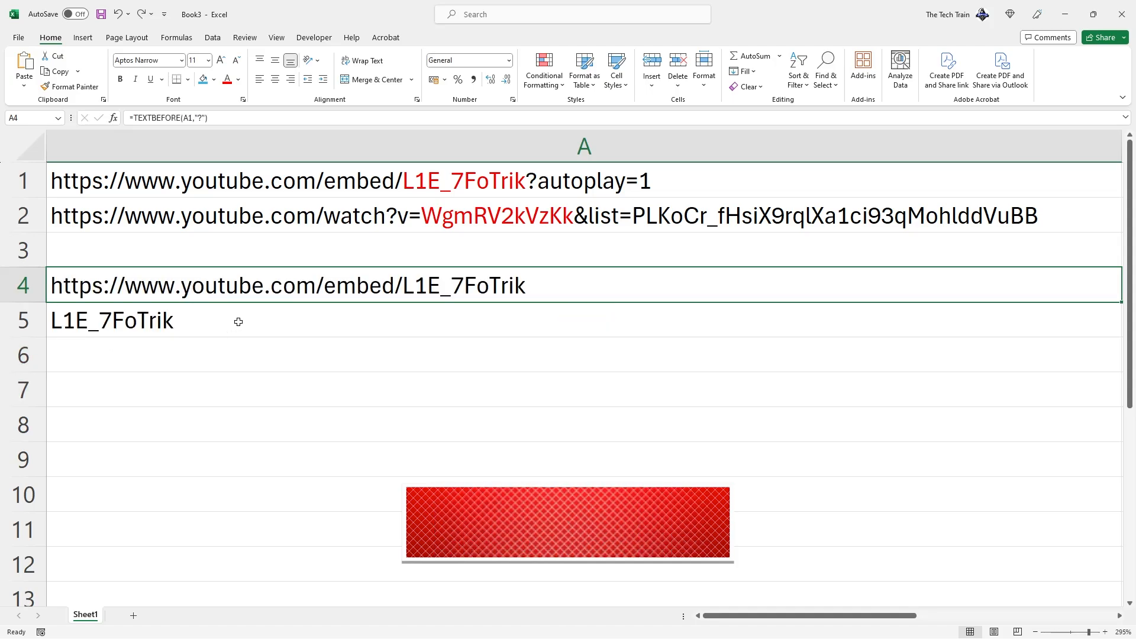
Copy TEXTBEFORE(A1,"?") without its equals sign from the formula in cell A4, leaving the formulas in A4 and A5 unedited.
{"action": "left_click", "coordinate": [212, 322]}
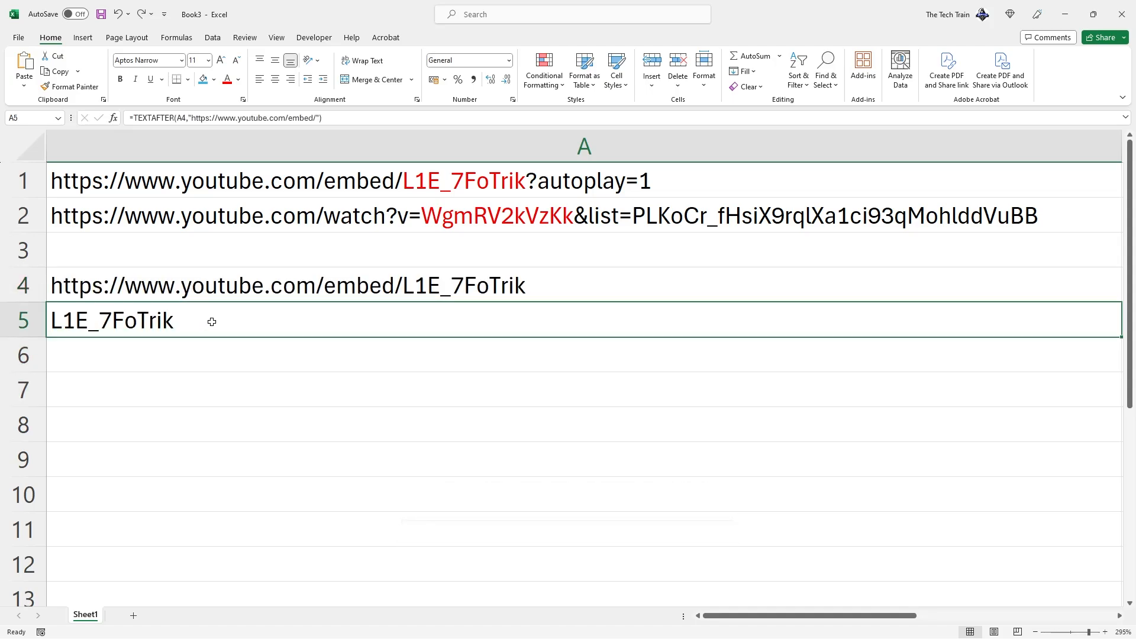
{"action": "double_click", "coordinate": [167, 320]}
{"action": "left_click_drag", "start_coordinate": [185, 320], "coordinate": [211, 320]}
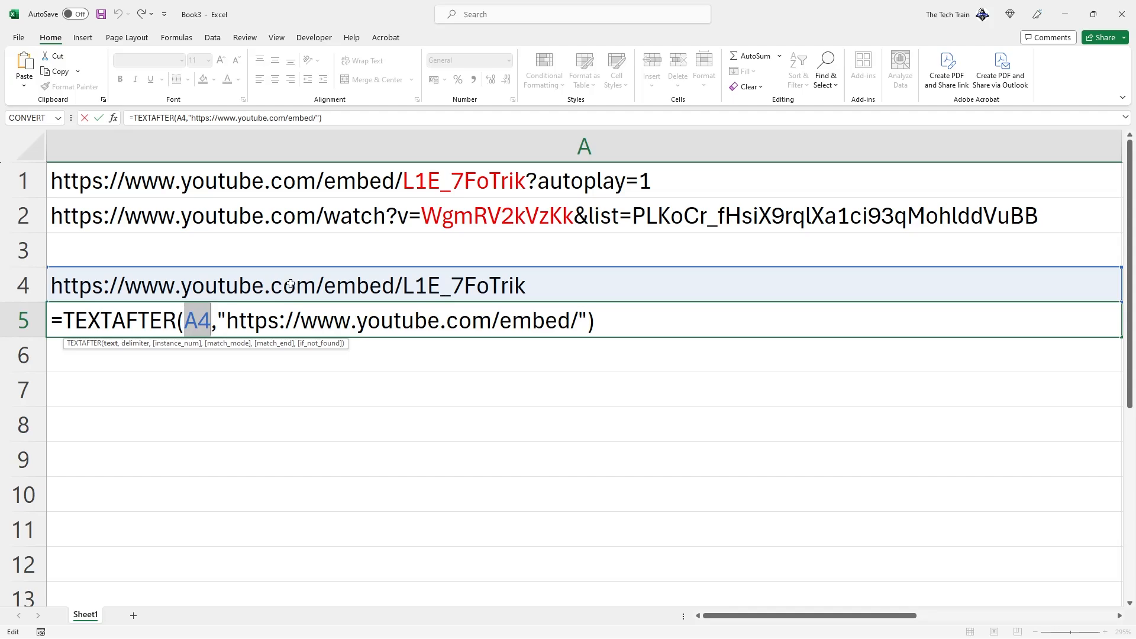
{"action": "key", "text": "ctrl+Return"}
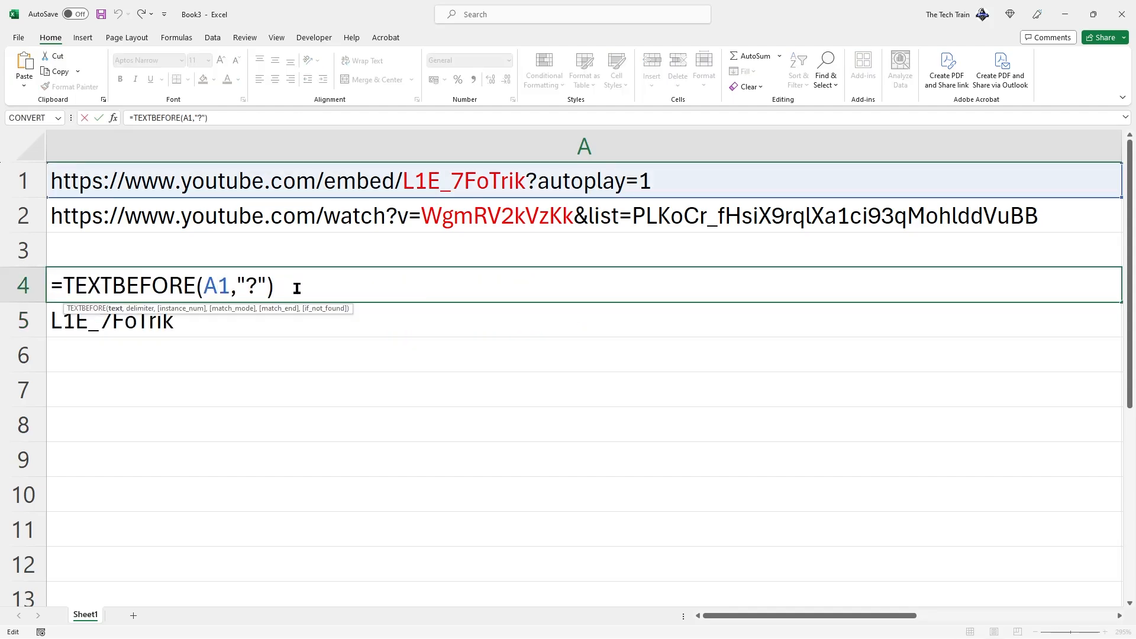
{"action": "left_click_drag", "start_coordinate": [297, 288], "coordinate": [64, 284]}
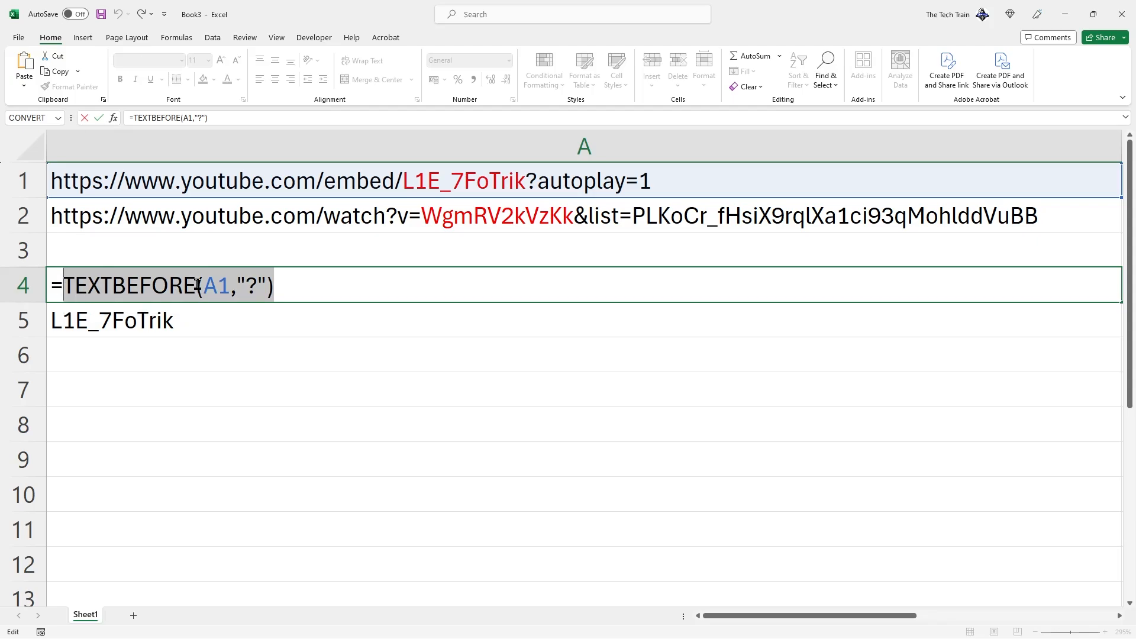
{"action": "key", "text": "Escape"}
Replace the A4 reference in cell A5's TEXTAFTER formula with the copied TEXTBEFORE(A1,"?").
{"action": "double_click", "coordinate": [129, 320]}
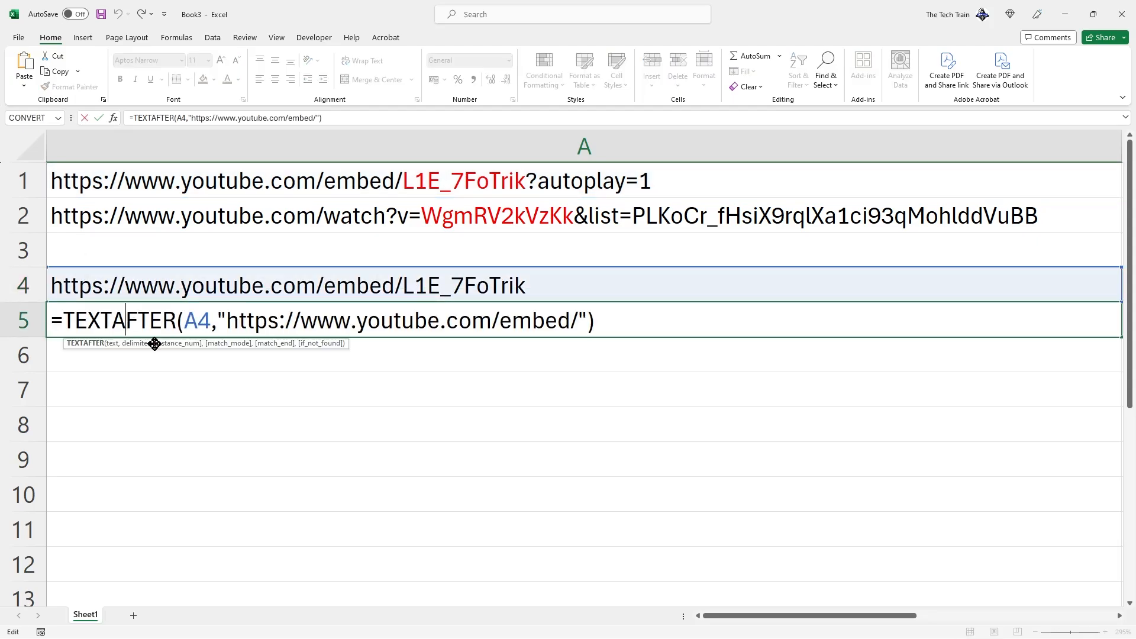
{"action": "left_click_drag", "start_coordinate": [184, 321], "coordinate": [207, 323]}
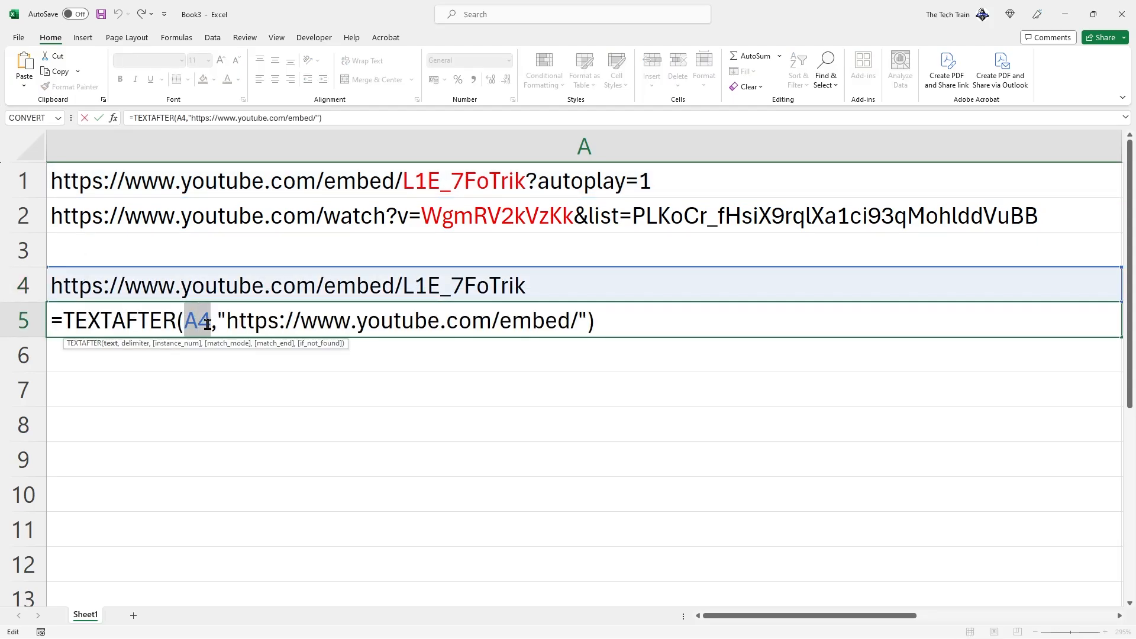
{"action": "key", "text": "ctrl+v"}
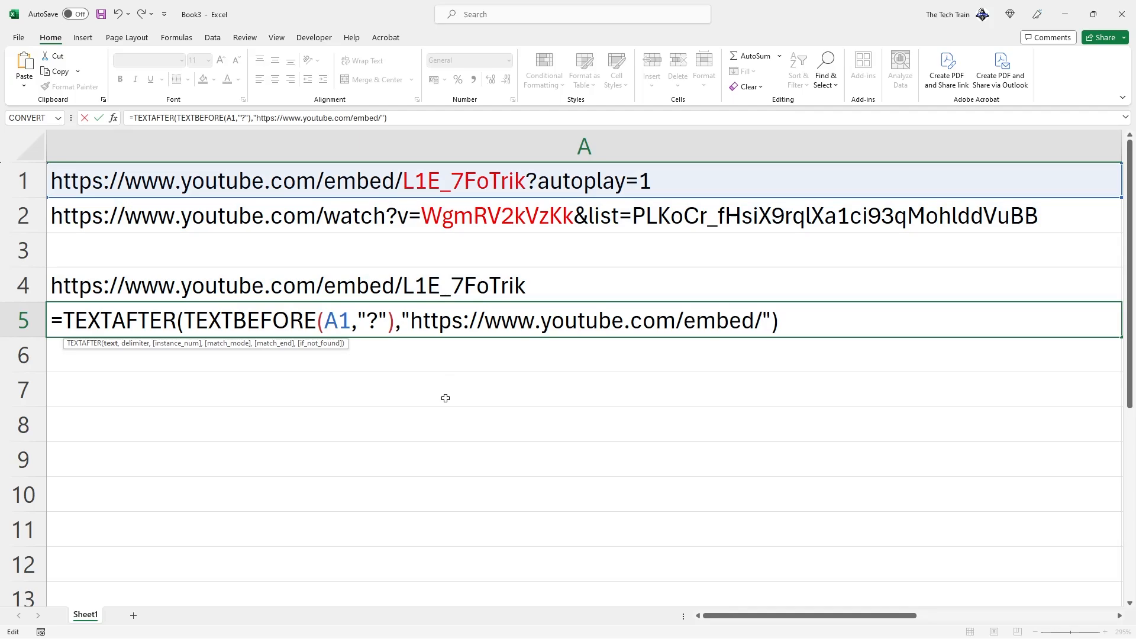
{"action": "key", "text": "Return"}
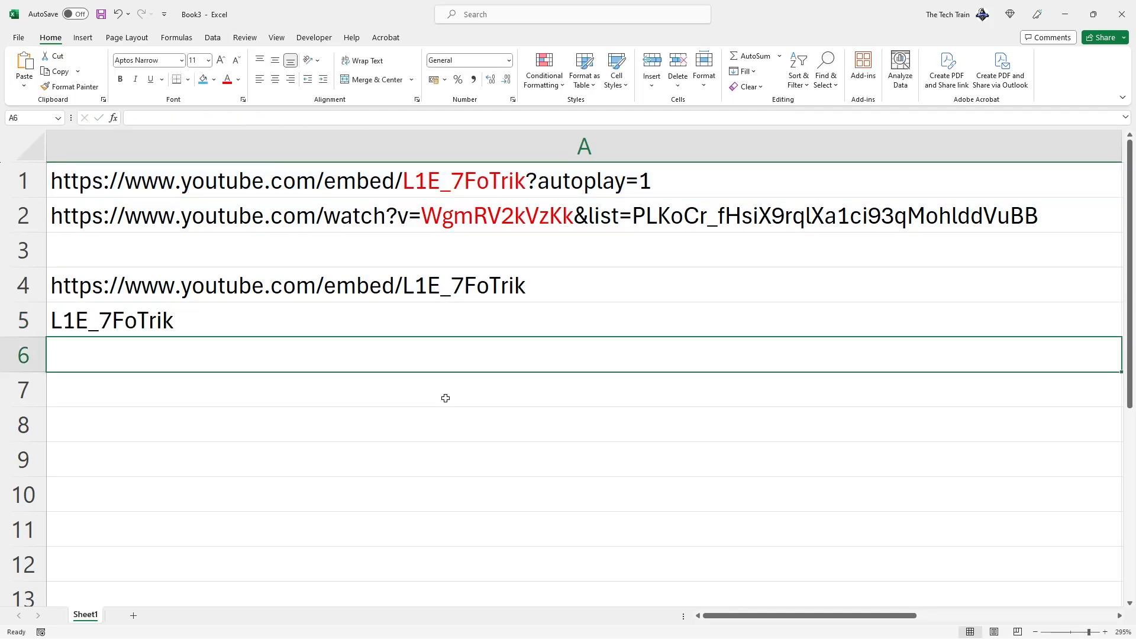
Clear the standalone TEXTBEFORE formula from cell A4.
{"action": "left_click", "coordinate": [156, 285]}
{"action": "key", "text": "Delete"}
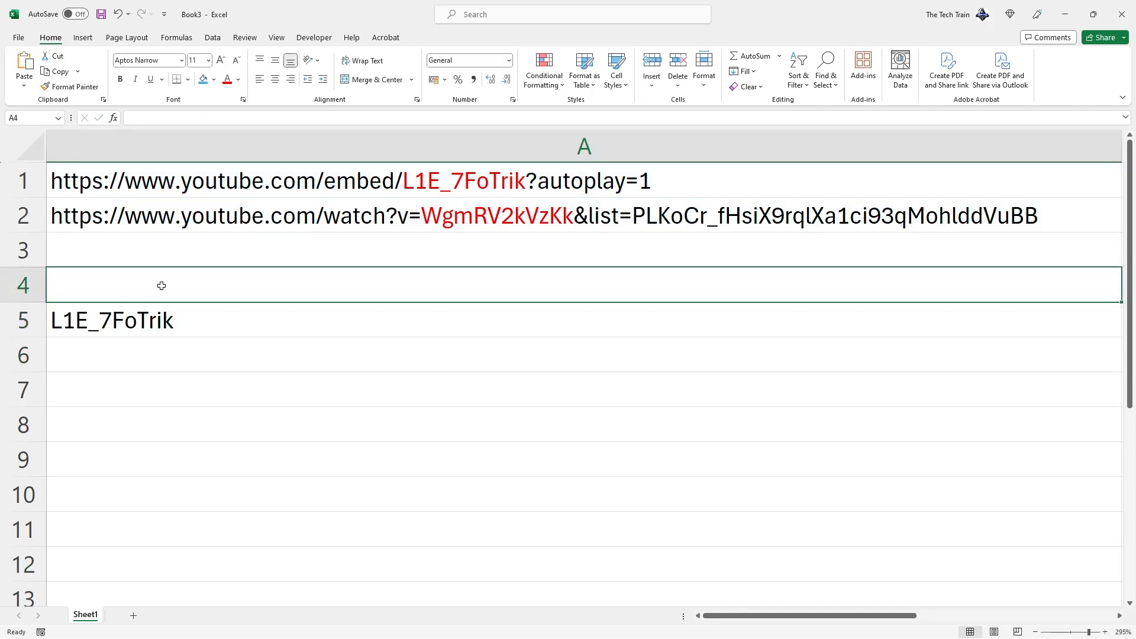
{"action": "left_click", "coordinate": [116, 247]}
{"action": "left_click", "coordinate": [116, 282]}
Examine the nested formula in cell A5, covering the inner TEXTBEFORE function, the outer TEXTAFTER function and the URL delimiter.
{"action": "left_click", "coordinate": [119, 333]}
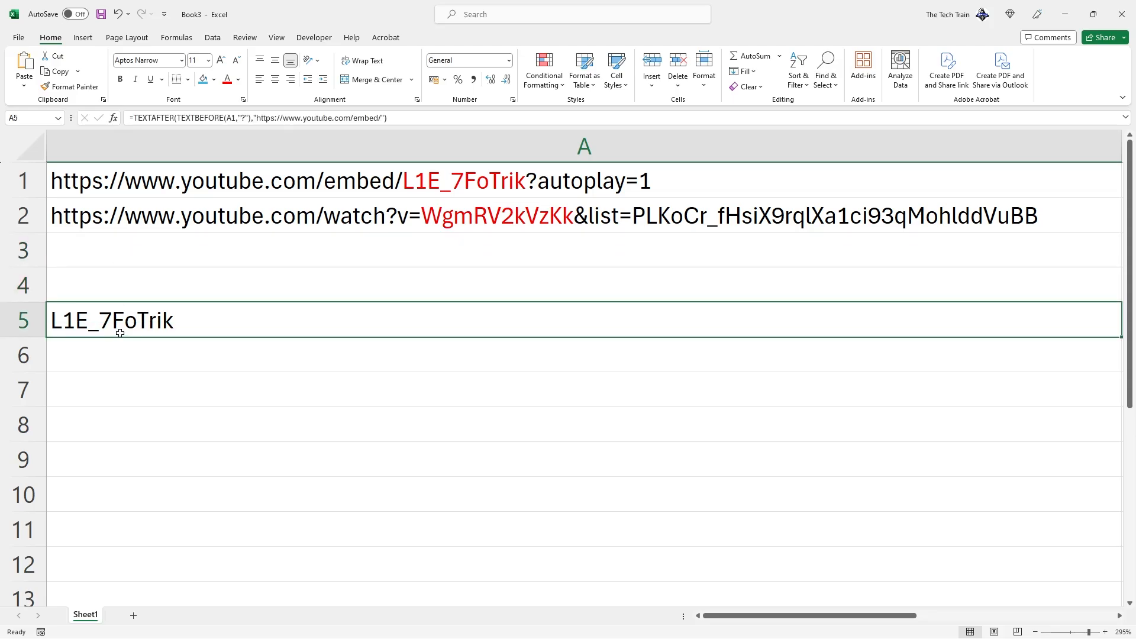
{"action": "double_click", "coordinate": [163, 317]}
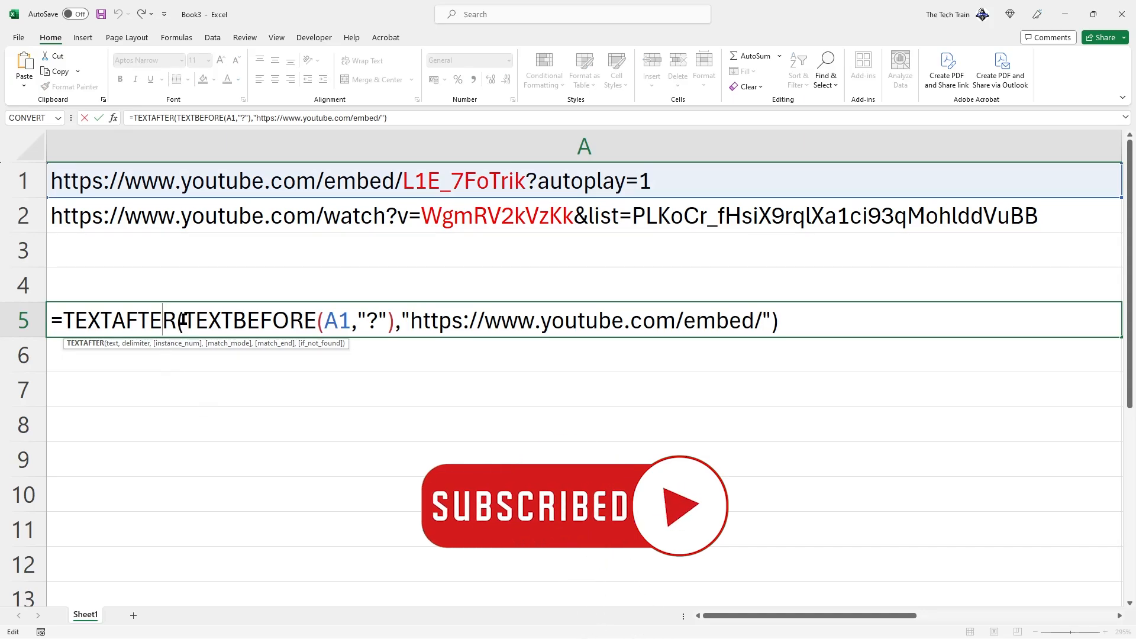
{"action": "left_click_drag", "start_coordinate": [184, 321], "coordinate": [395, 321]}
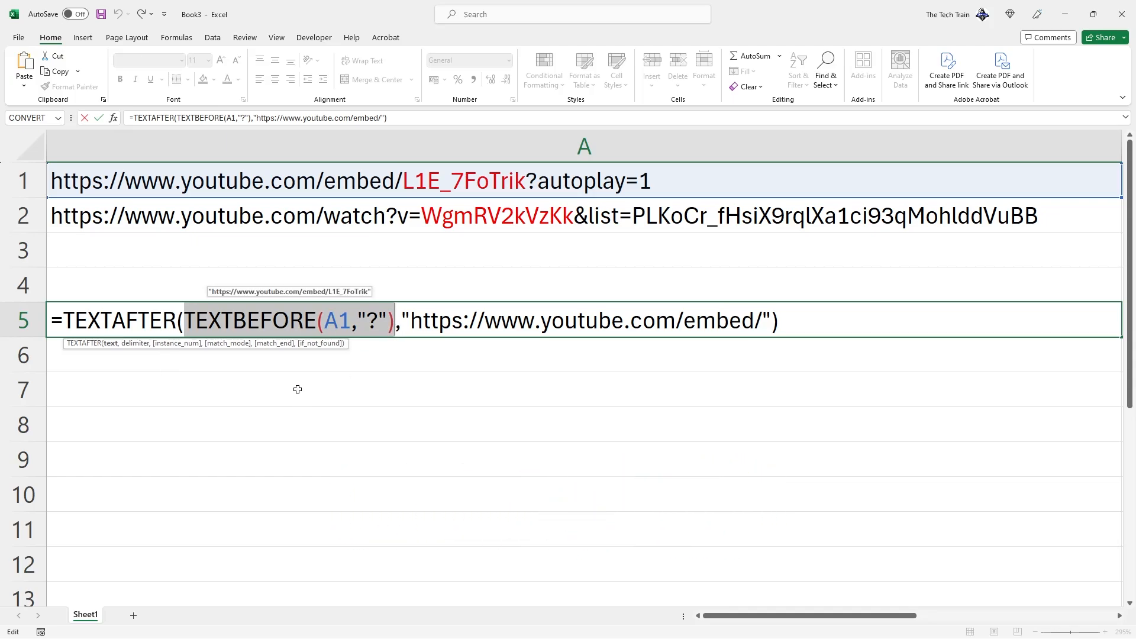
{"action": "left_click_drag", "start_coordinate": [64, 321], "coordinate": [180, 322]}
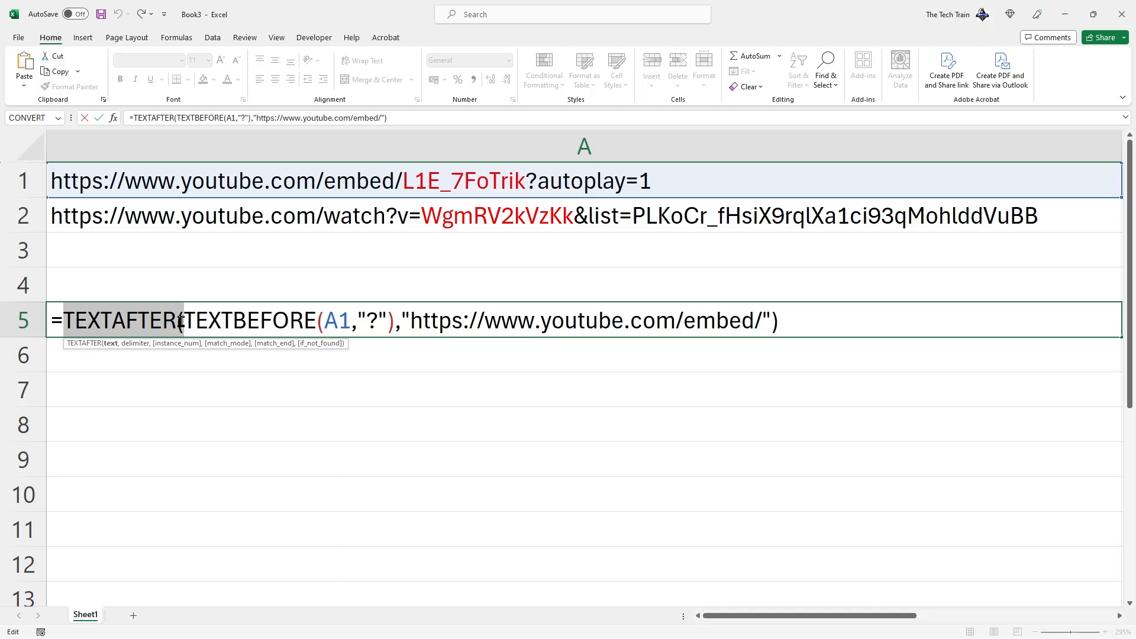
{"action": "left_click_drag", "start_coordinate": [401, 322], "coordinate": [763, 327]}
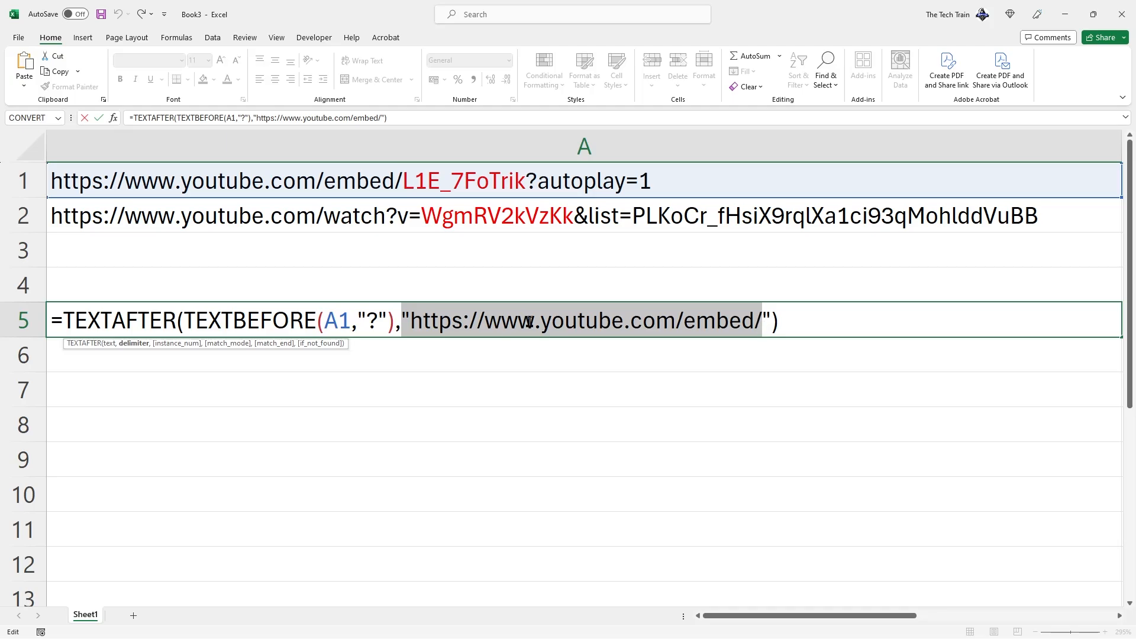
{"action": "left_click", "coordinate": [288, 325]}
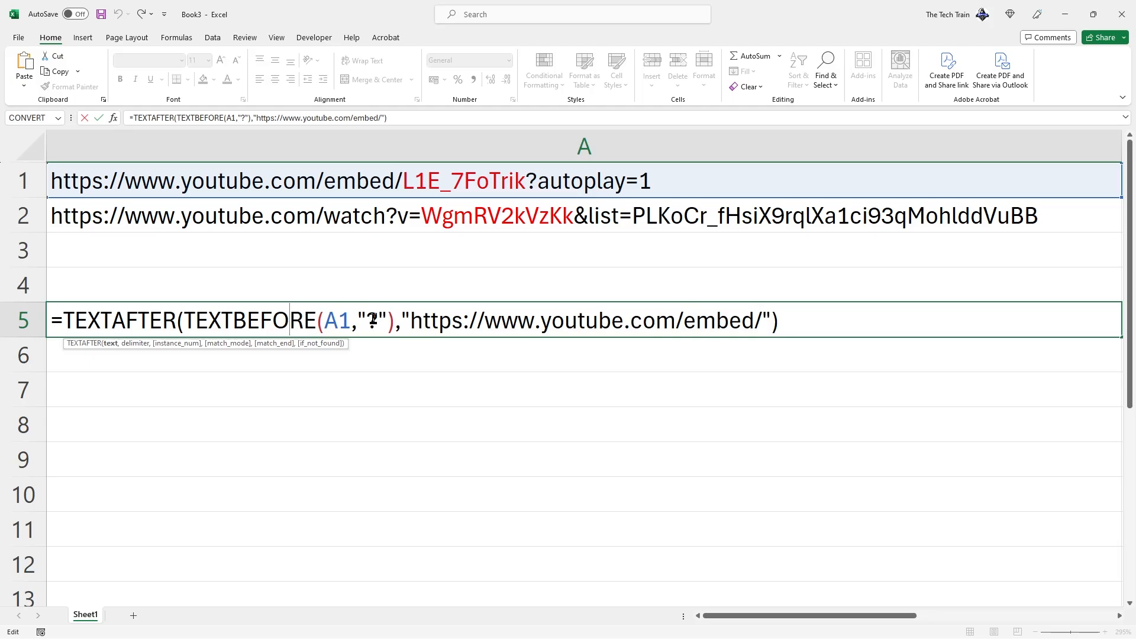
{"action": "key", "text": "Return"}
Change the TEXTBEFORE delimiter in cell A5's nested formula to "&".
{"action": "left_click", "coordinate": [135, 211]}
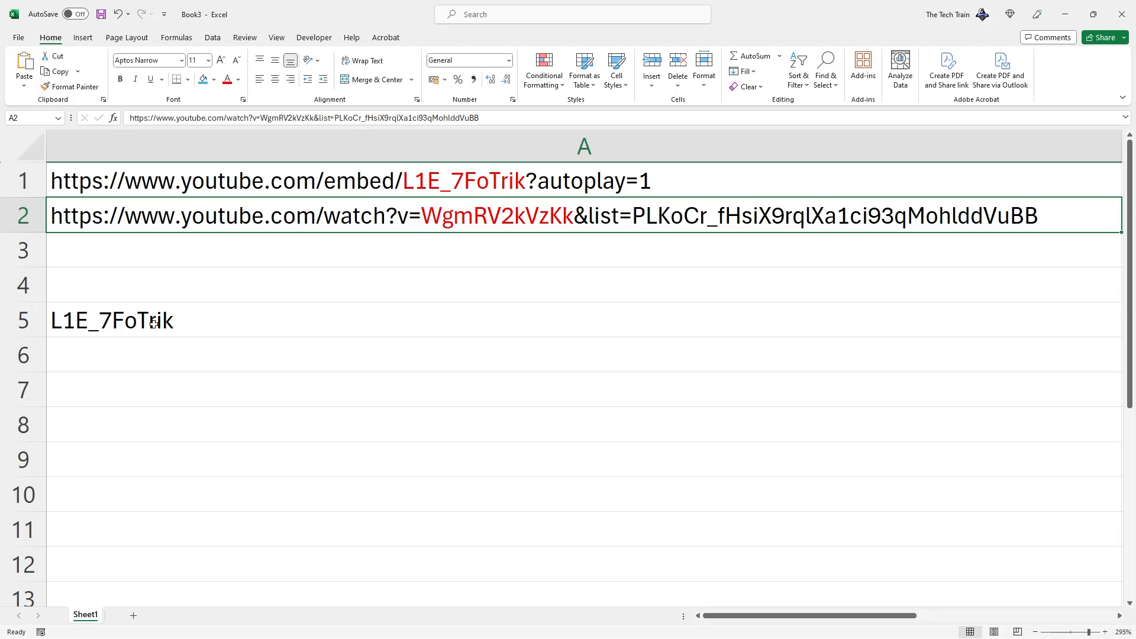
{"action": "double_click", "coordinate": [125, 321]}
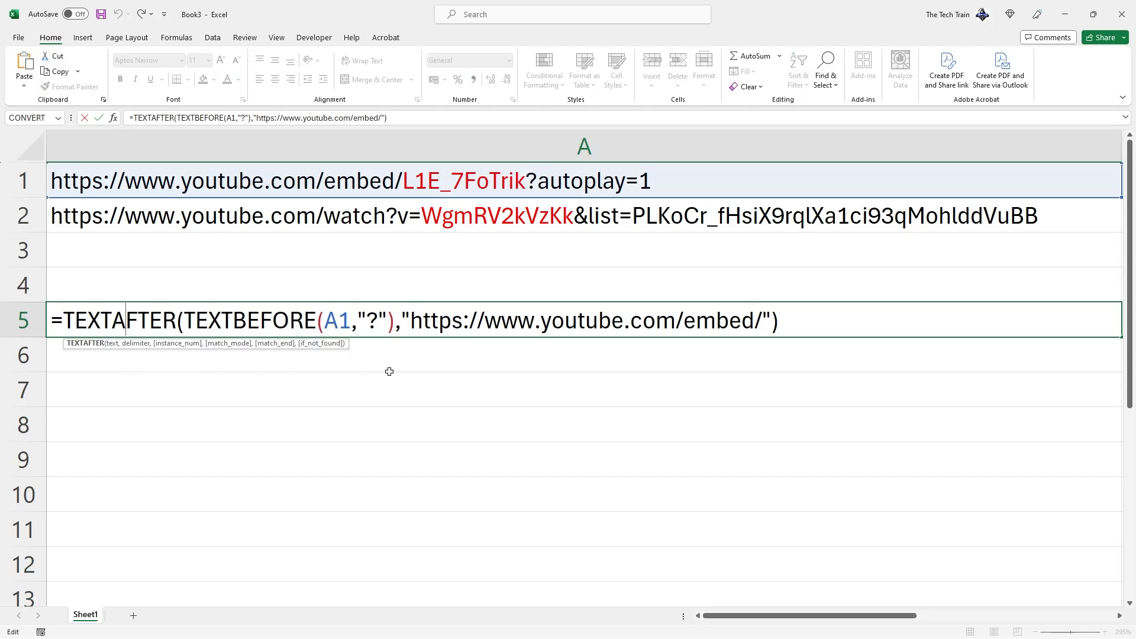
{"action": "double_click", "coordinate": [374, 320]}
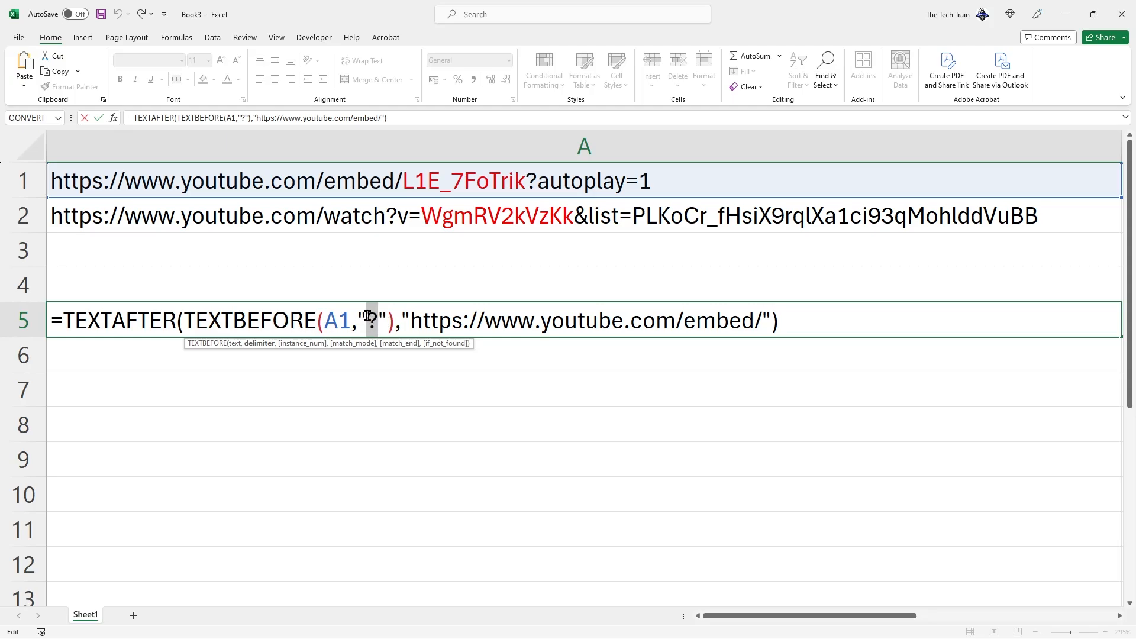
{"action": "key", "text": "Left"}
{"action": "key", "text": "shift+Right"}
{"action": "type", "text": "$"}
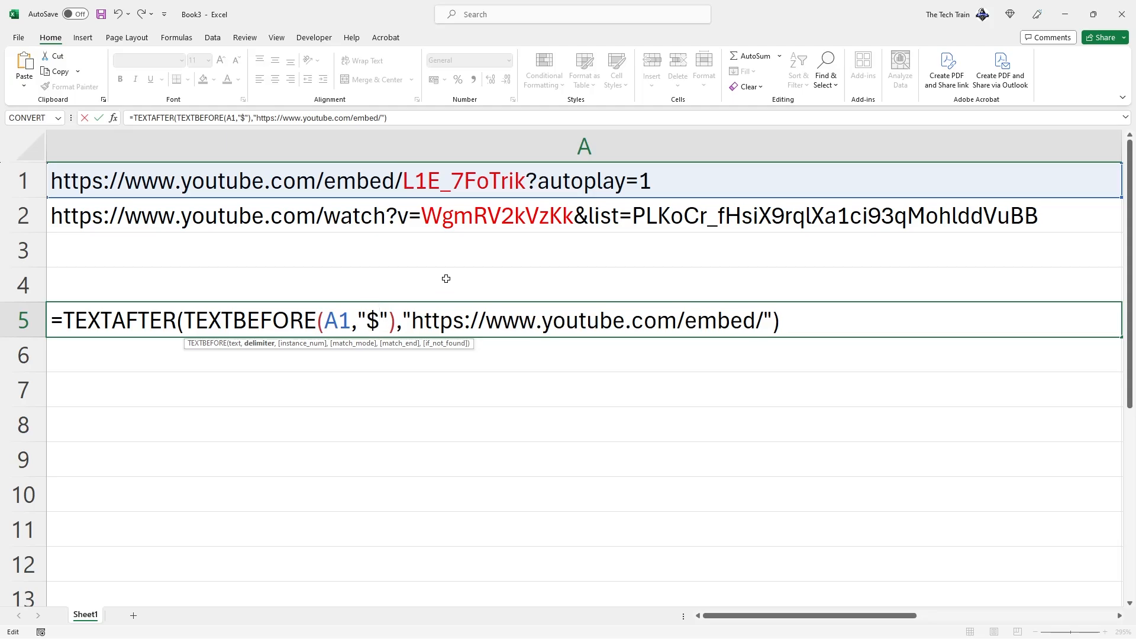
{"action": "key", "text": "BackSpace"}
{"action": "type", "text": "&"}
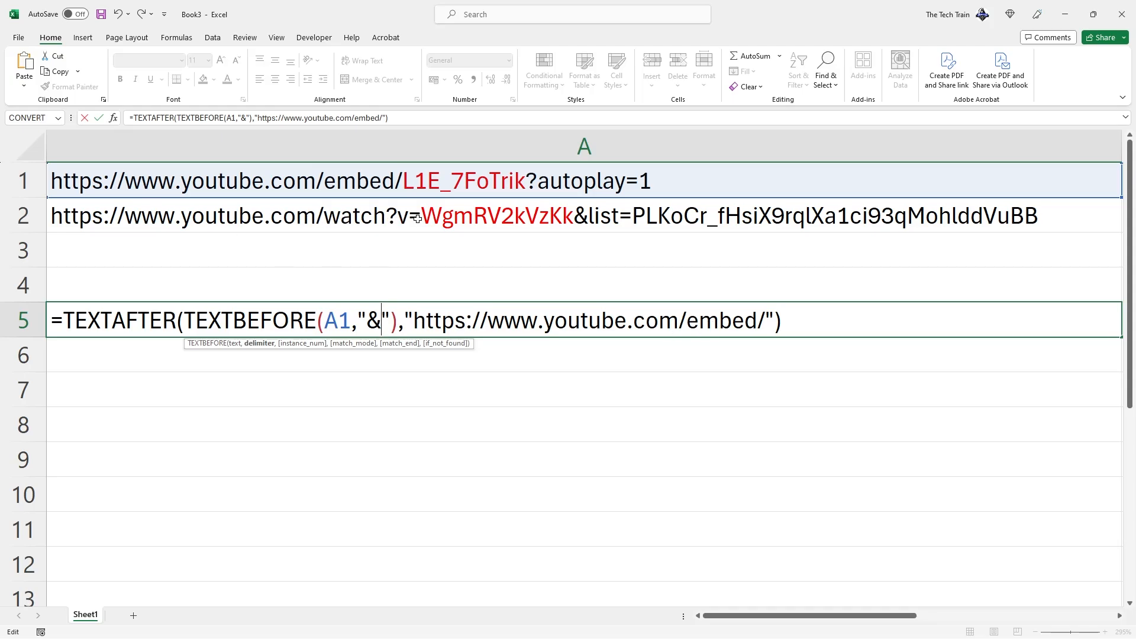
{"action": "key", "text": "Return"}
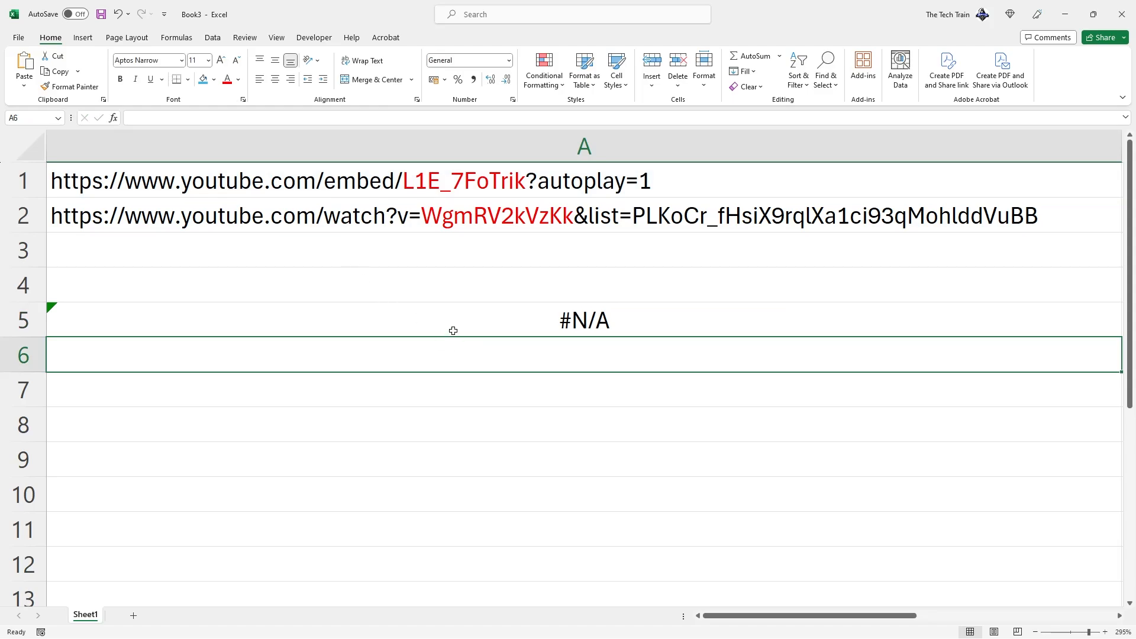
{"action": "double_click", "coordinate": [378, 215]}
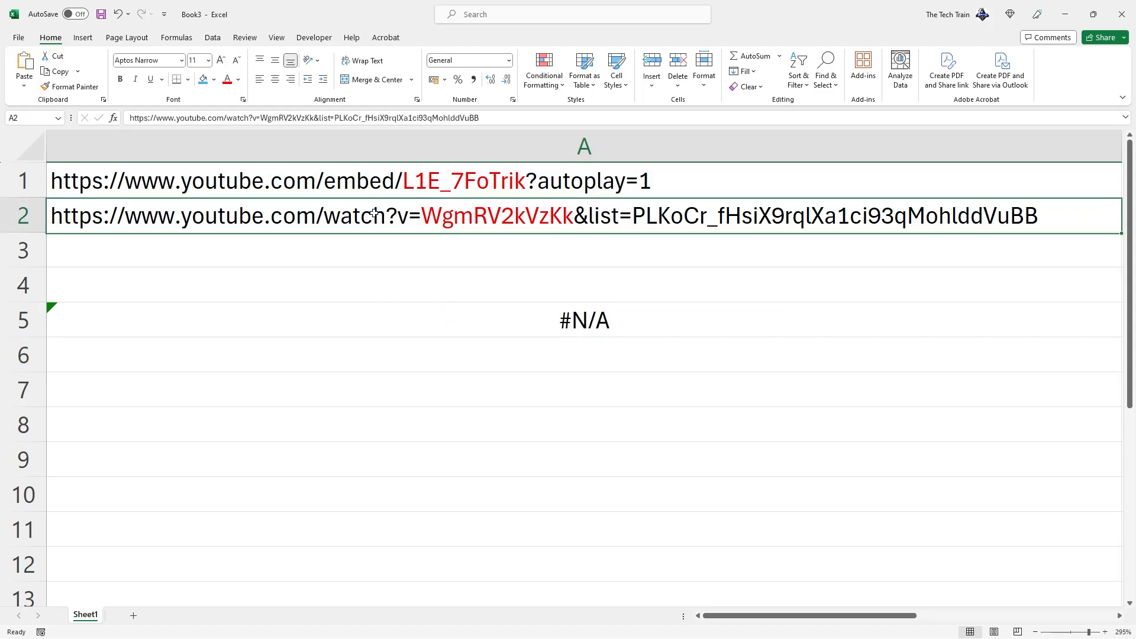
{"action": "left_click_drag", "start_coordinate": [420, 216], "coordinate": [34, 208]}
{"action": "key", "text": "ctrl+c"}
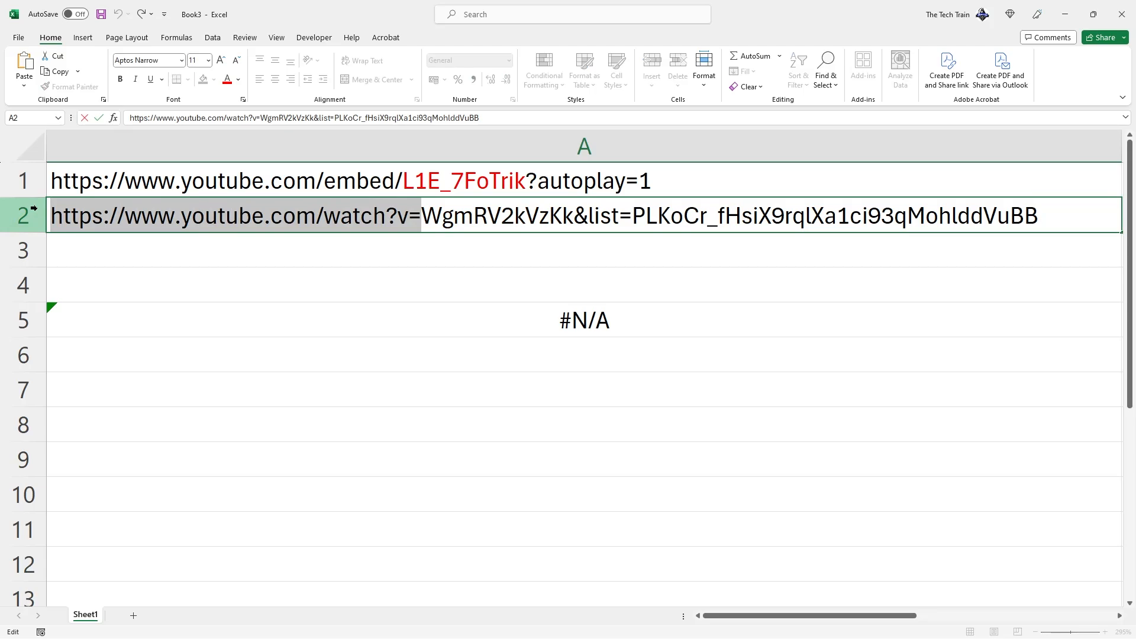
{"action": "key", "text": "Escape"}
{"action": "double_click", "coordinate": [536, 328]}
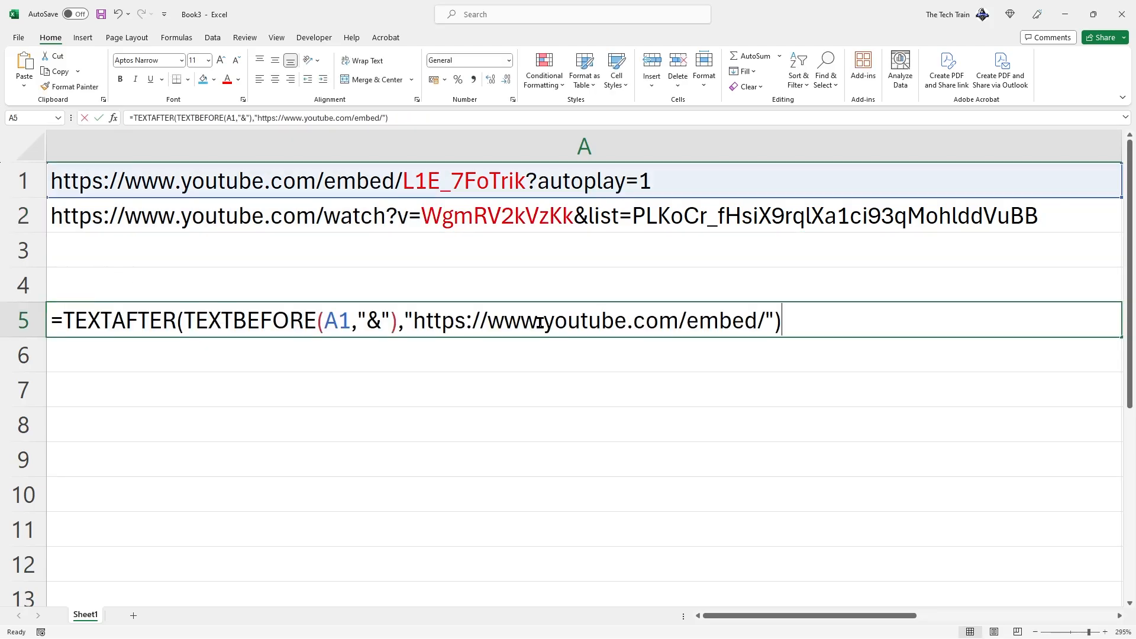
{"action": "left_click_drag", "start_coordinate": [413, 320], "coordinate": [766, 324]}
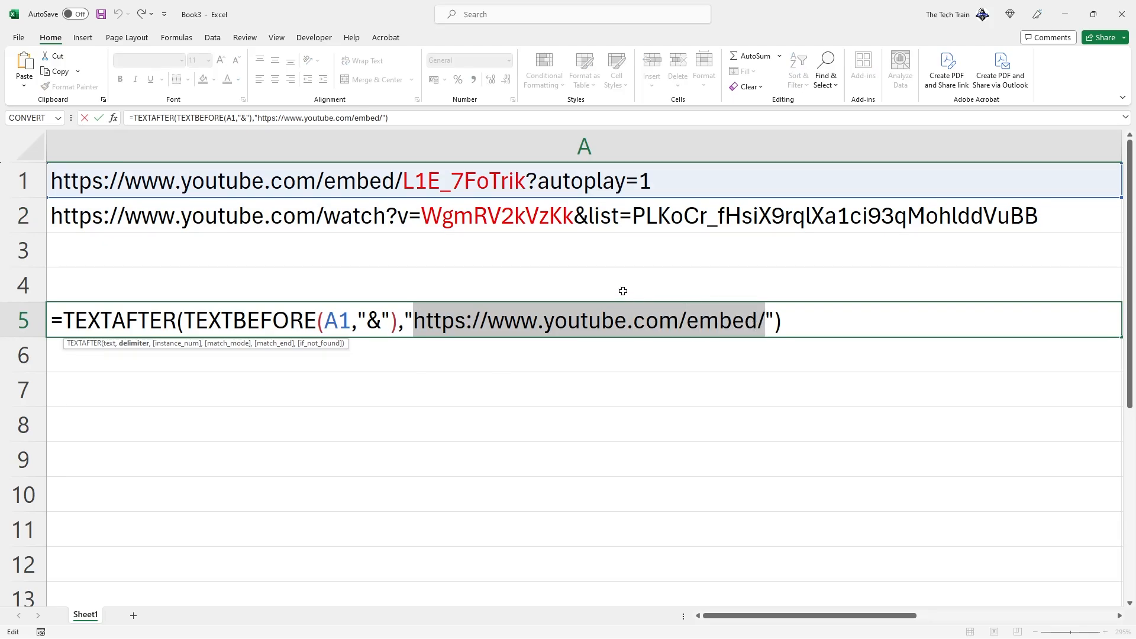
{"action": "key", "text": "ctrl+v"}
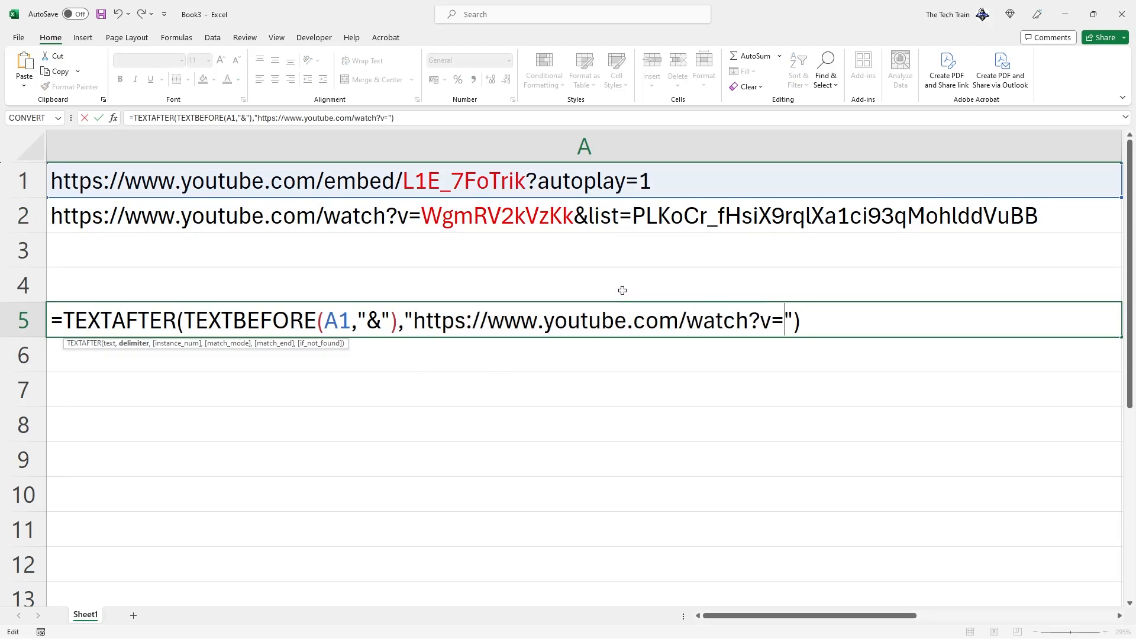
Change the cell reference in cell A5's nested formula to A2, check its delimiters and commit the formula.
{"action": "left_click", "coordinate": [346, 322]}
{"action": "key", "text": "BackSpace"}
{"action": "type", "text": "2"}
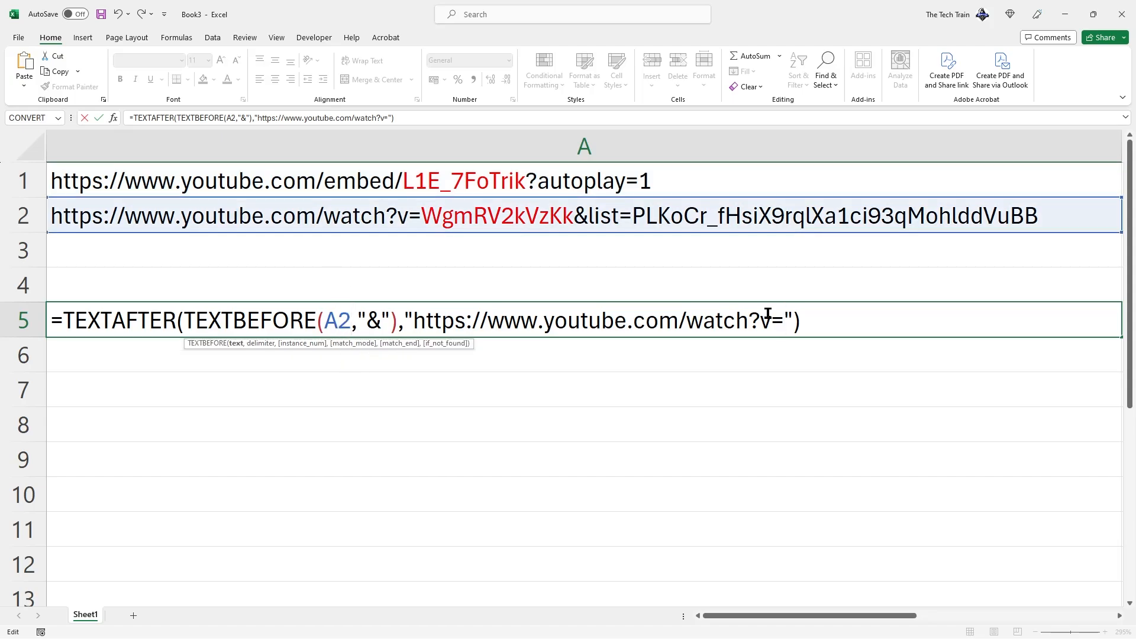
{"action": "left_click", "coordinate": [849, 331]}
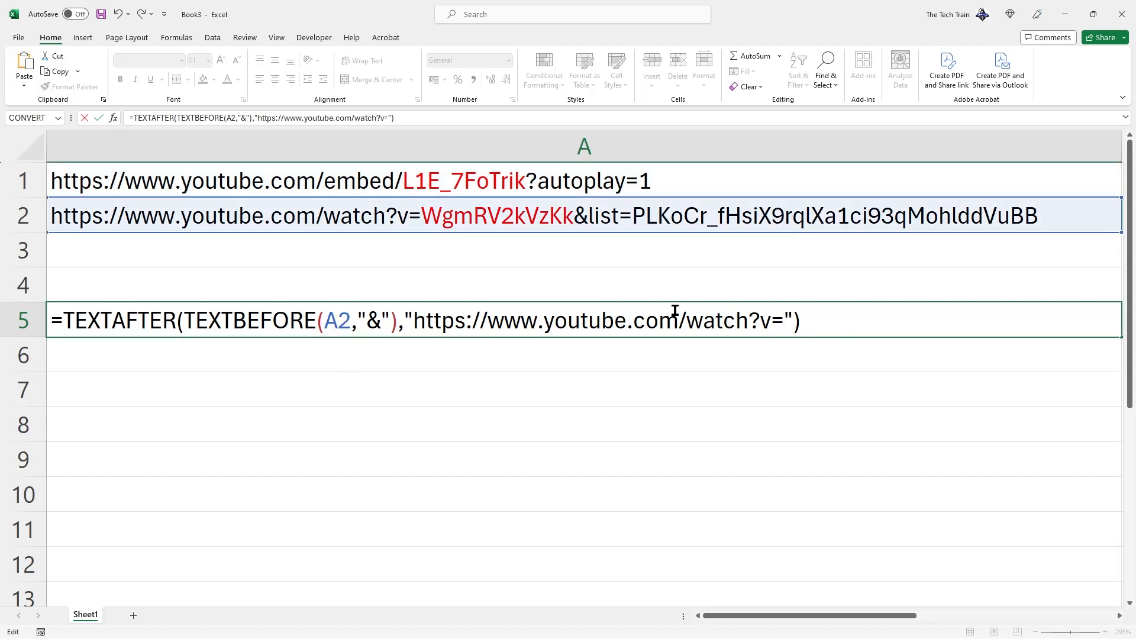
{"action": "double_click", "coordinate": [374, 322]}
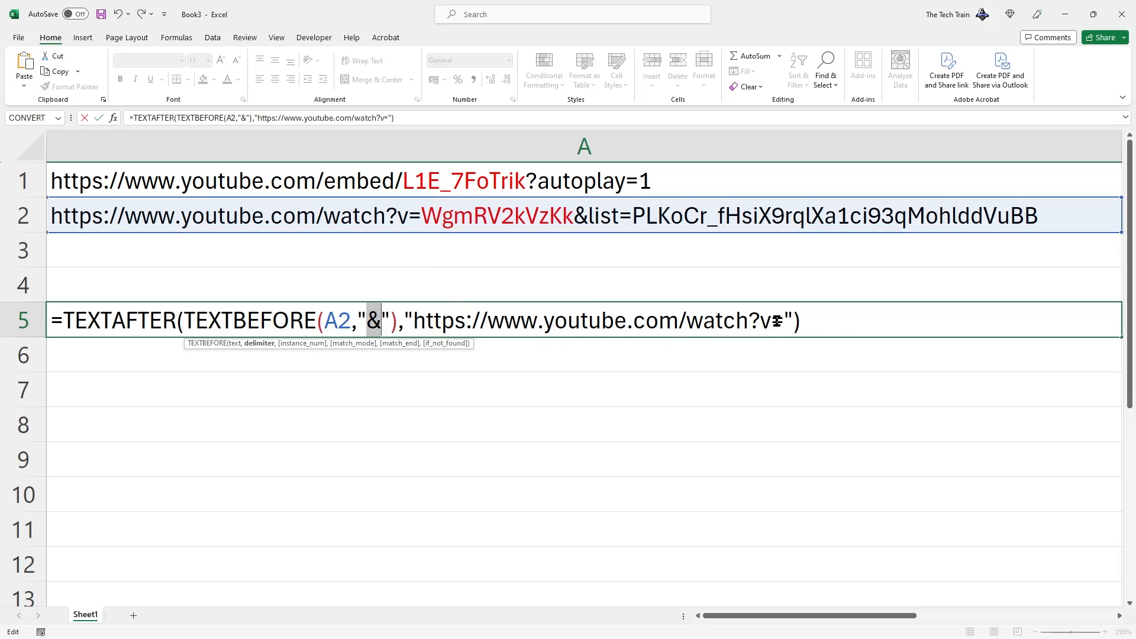
{"action": "left_click", "coordinate": [805, 321]}
{"action": "key", "text": "Return"}
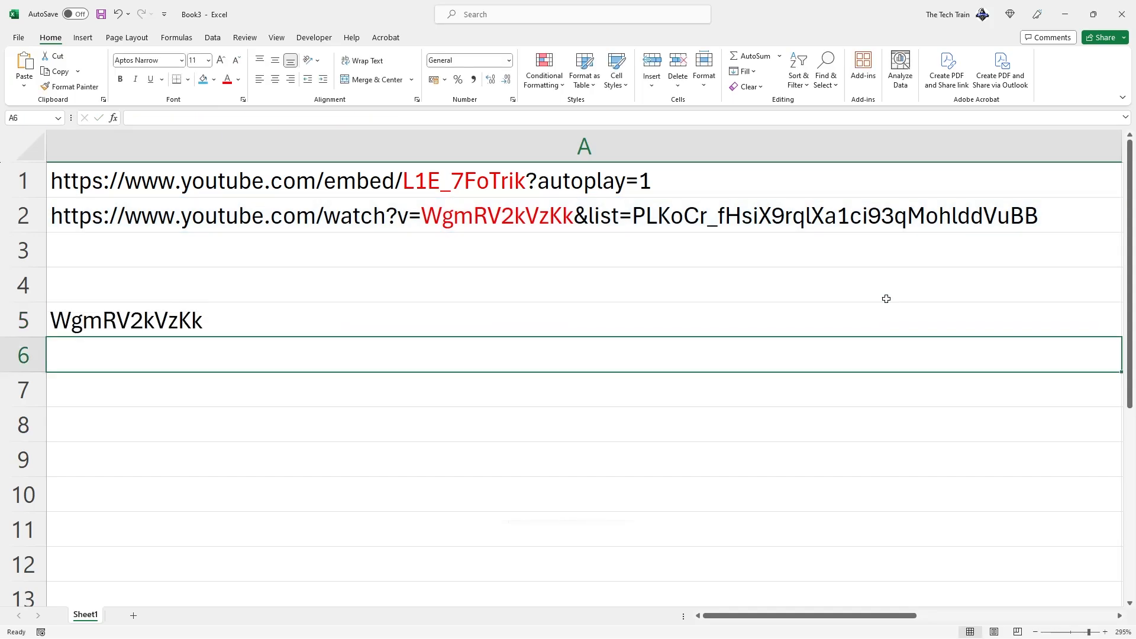
Open the nested TEXTAFTER formula in cell A5 for review.
{"action": "left_click", "coordinate": [126, 325]}
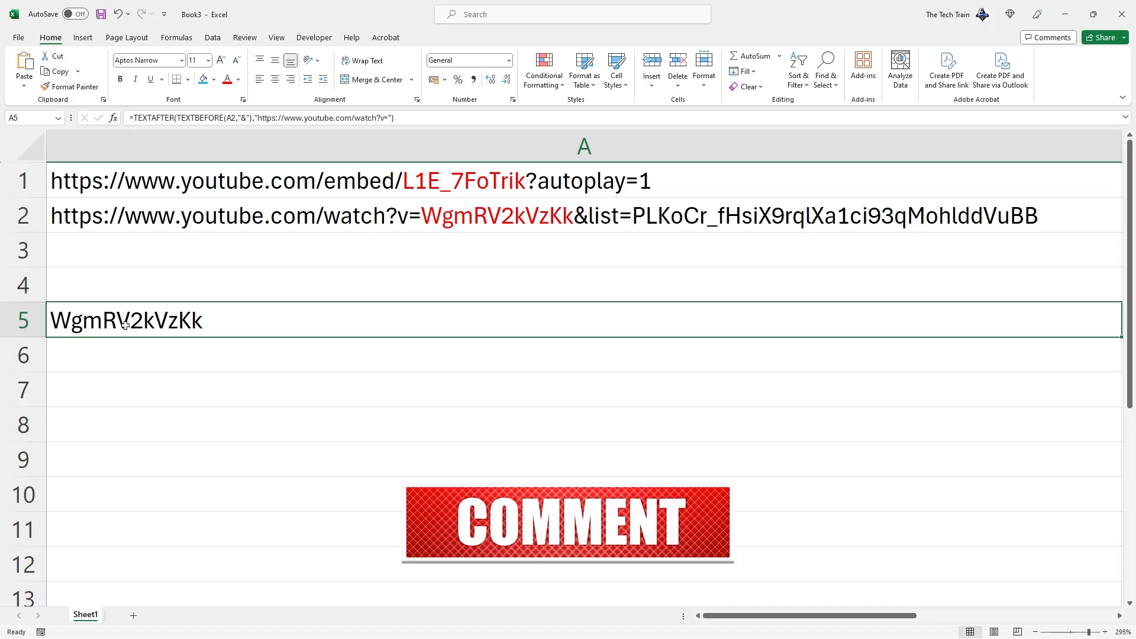
{"action": "double_click", "coordinate": [126, 325]}
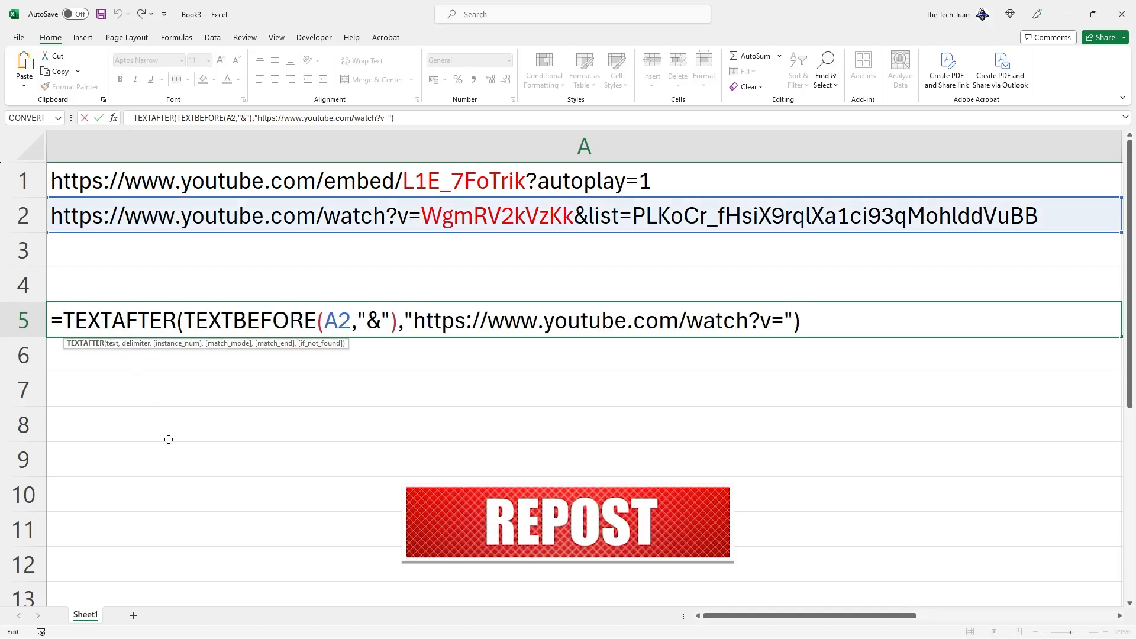